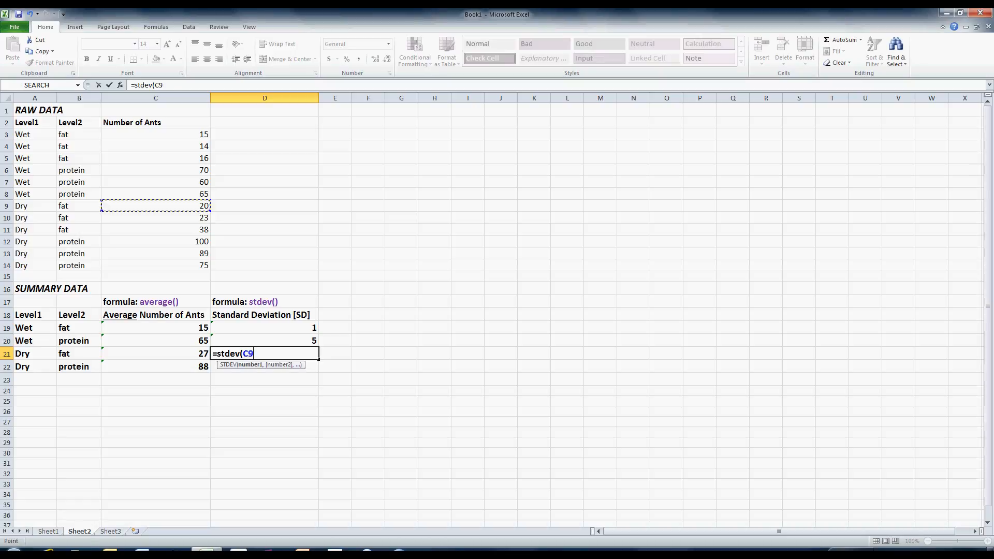
- Complete the standard deviation formulas for Dry fat in D21 and Dry protein in D22, using STDEV over their raw counts C12:C14
key(Return)
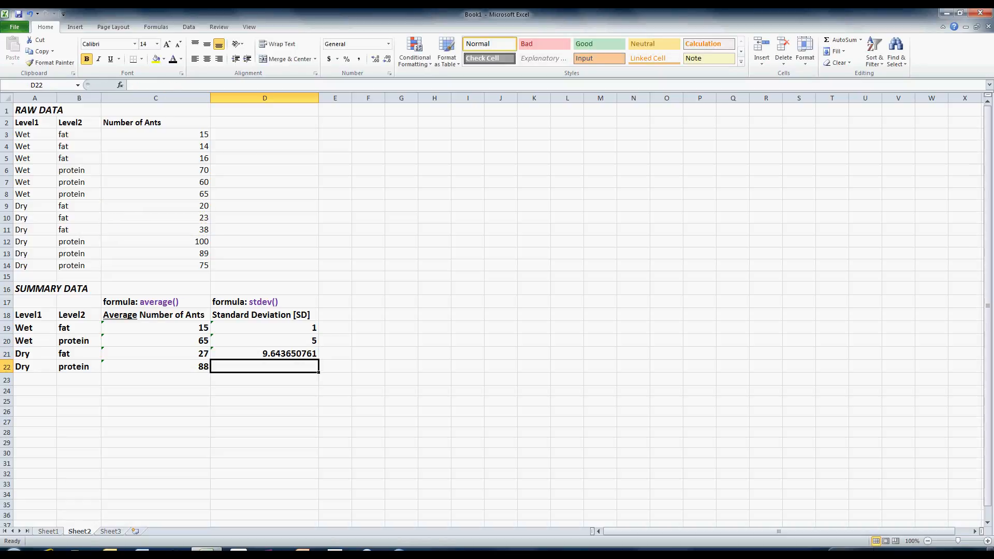
text(=stdev()
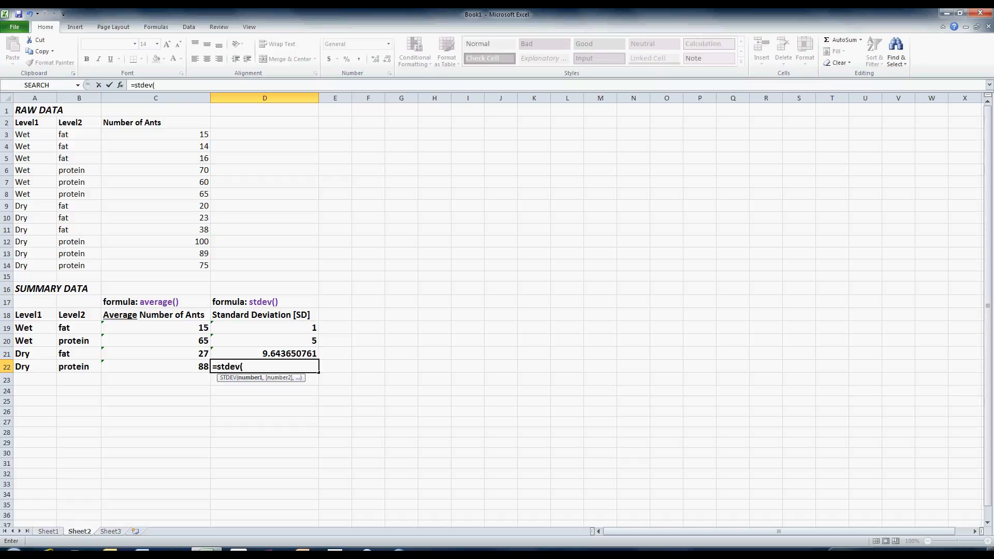
drag(205, 241, 205, 265)
key(Return)
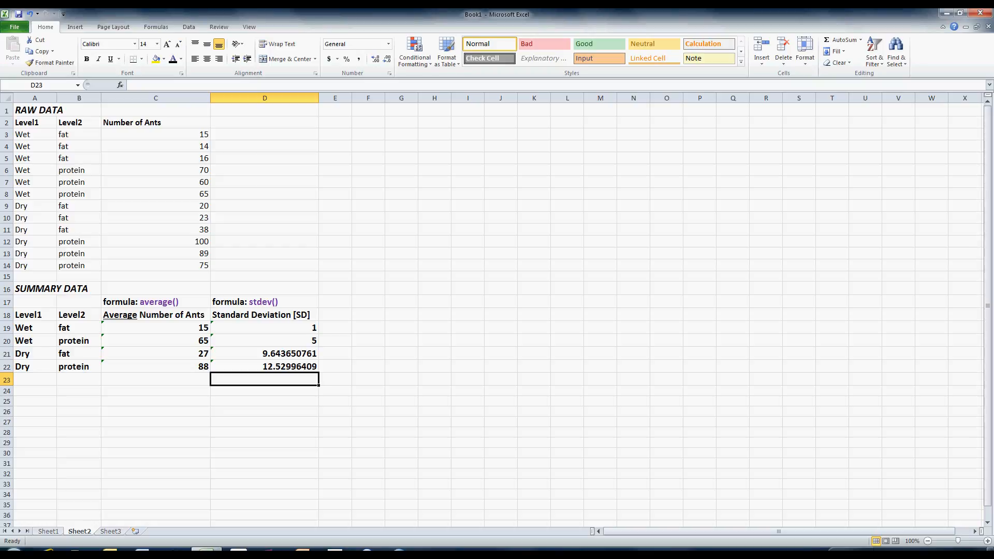
- Review the raw count ranges and the STDEV formulas in the summary table's standard deviation column
drag(170, 134, 171, 159)
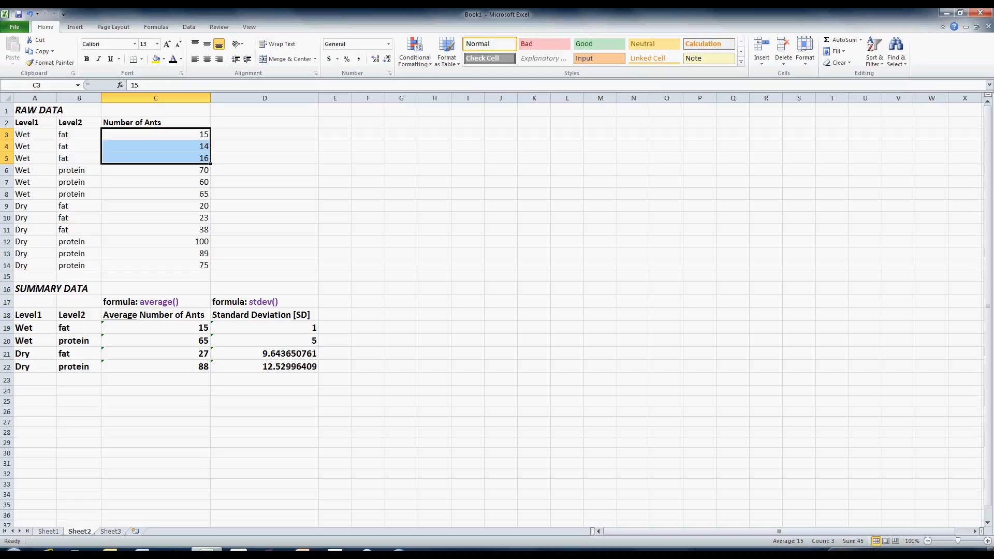
click(264, 328)
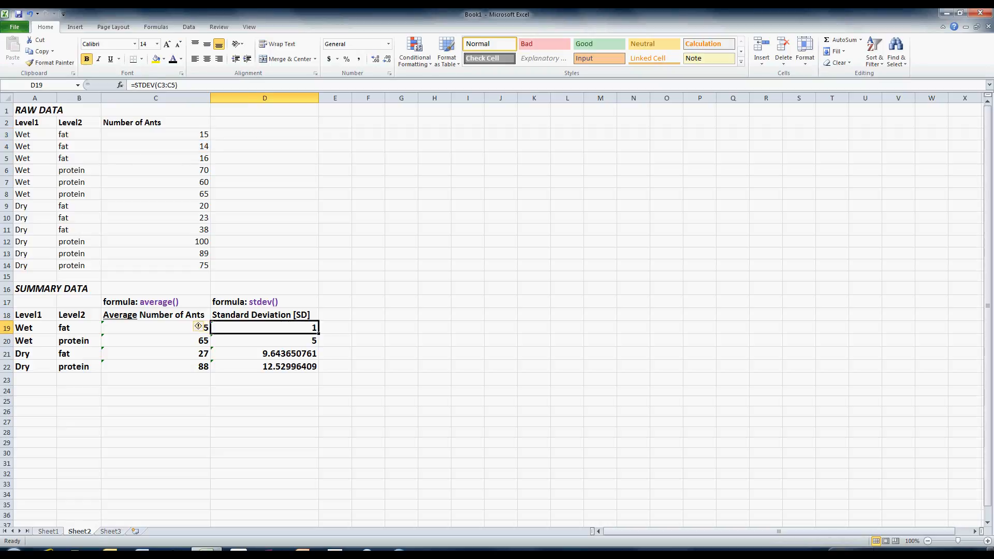
click(265, 367)
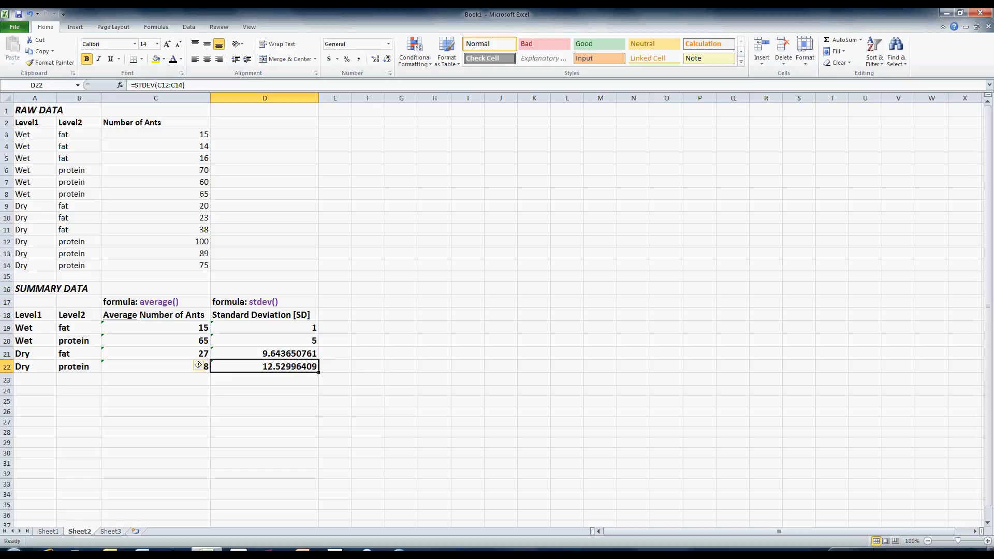
drag(197, 241, 197, 265)
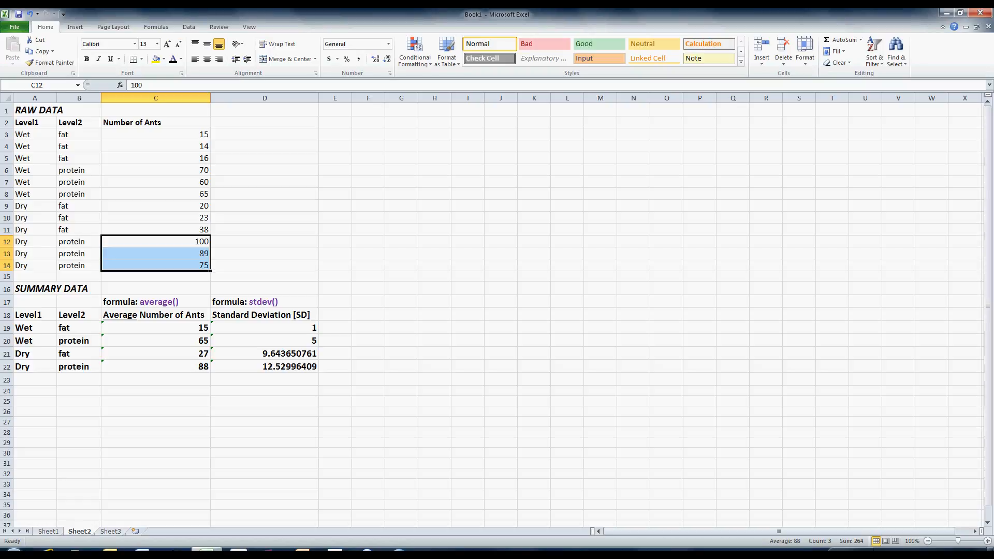
drag(290, 367, 290, 328)
key(Down)
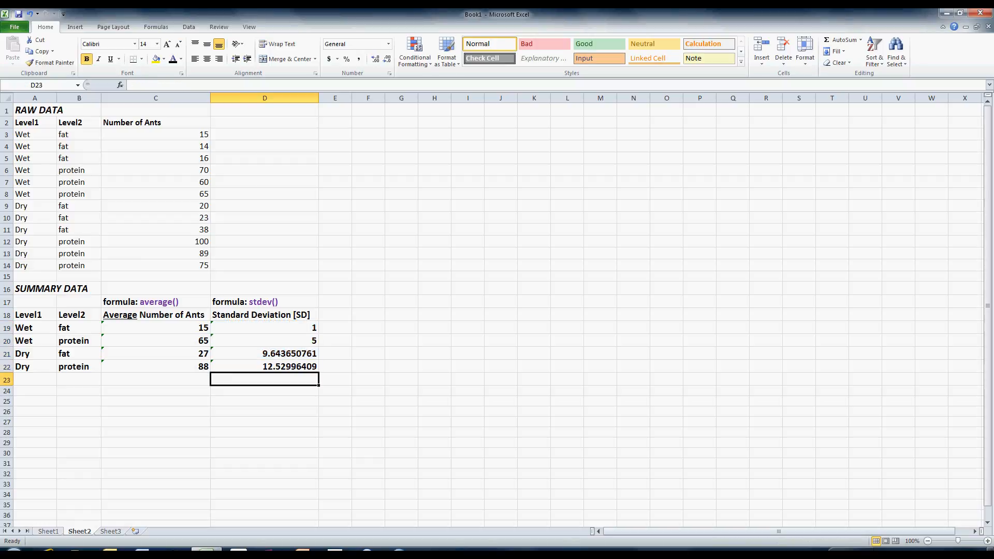
- Insert a 2-D clustered column chart from the summary labels and average counts in A19:C22
drag(31, 328, 155, 367)
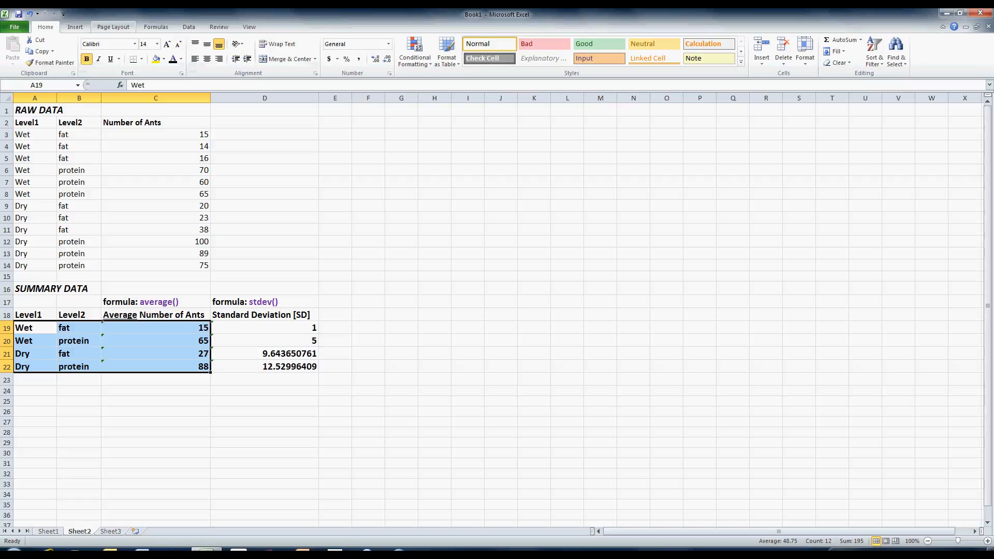
drag(31, 327, 156, 367)
click(75, 27)
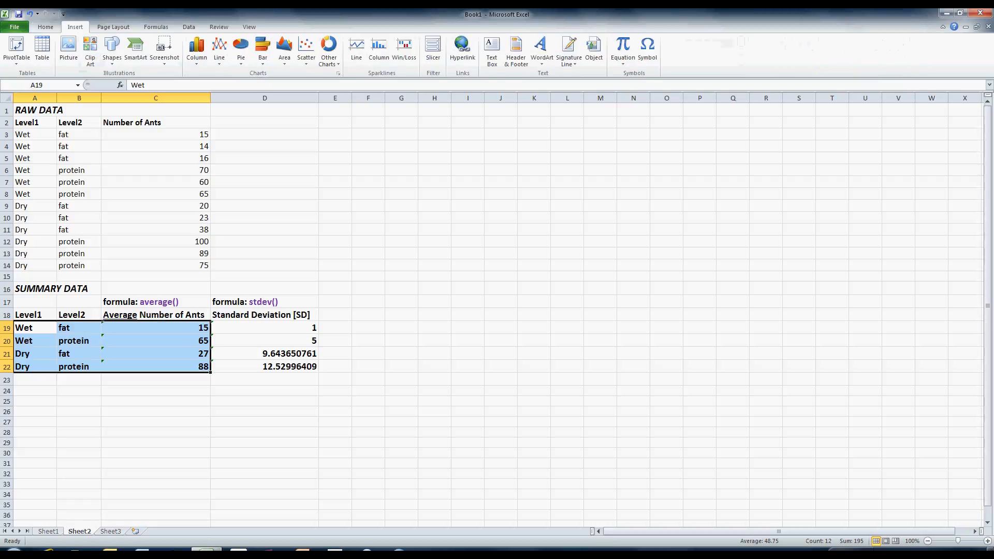
click(196, 49)
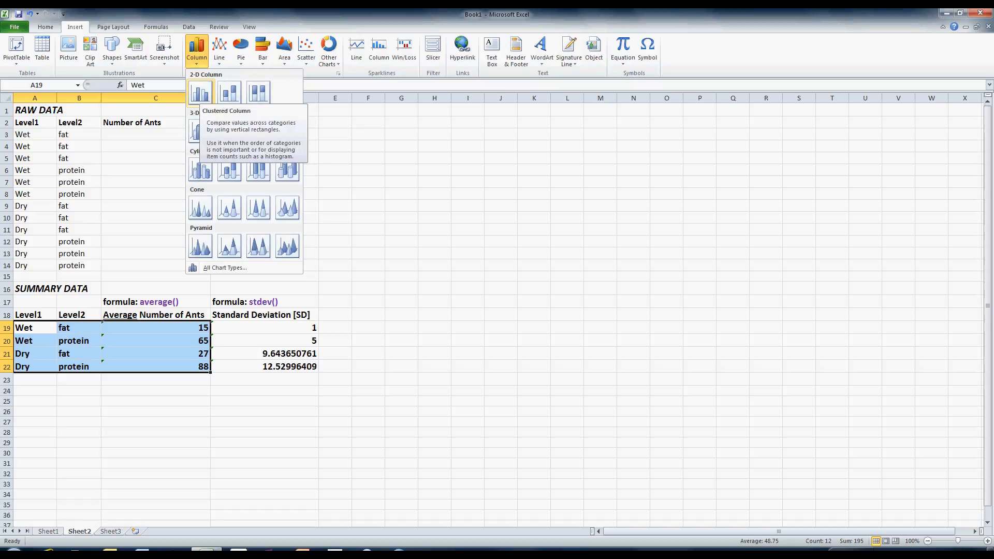
click(200, 93)
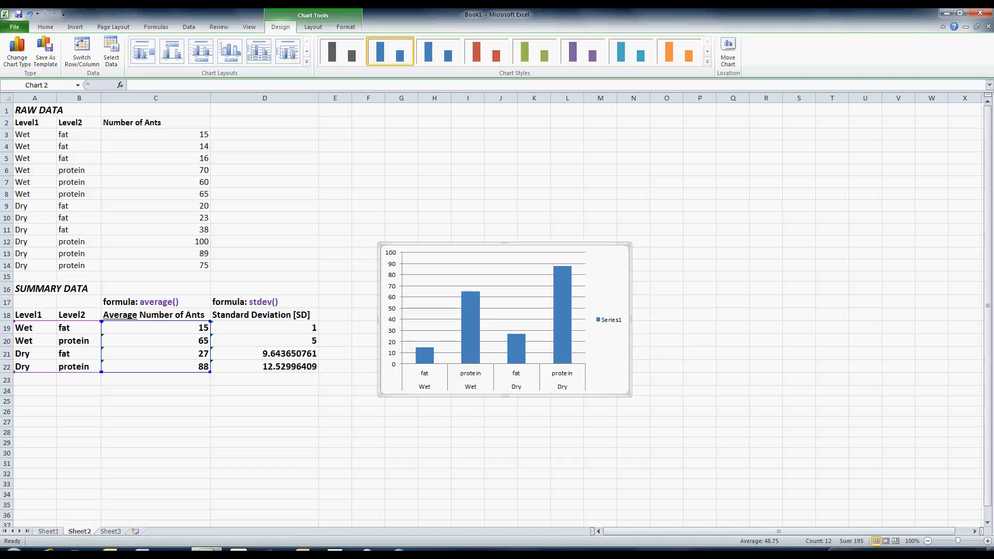
click(609, 320)
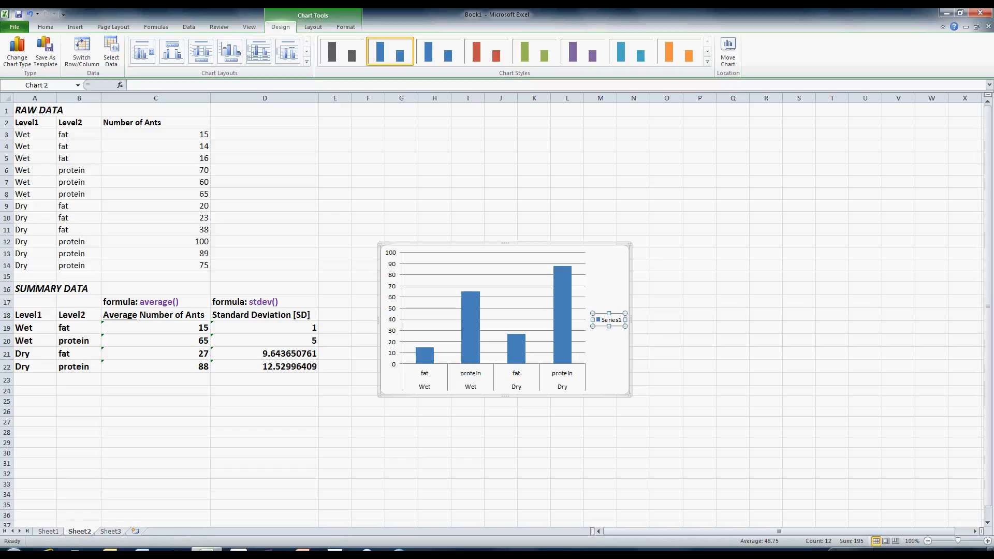
click(562, 317)
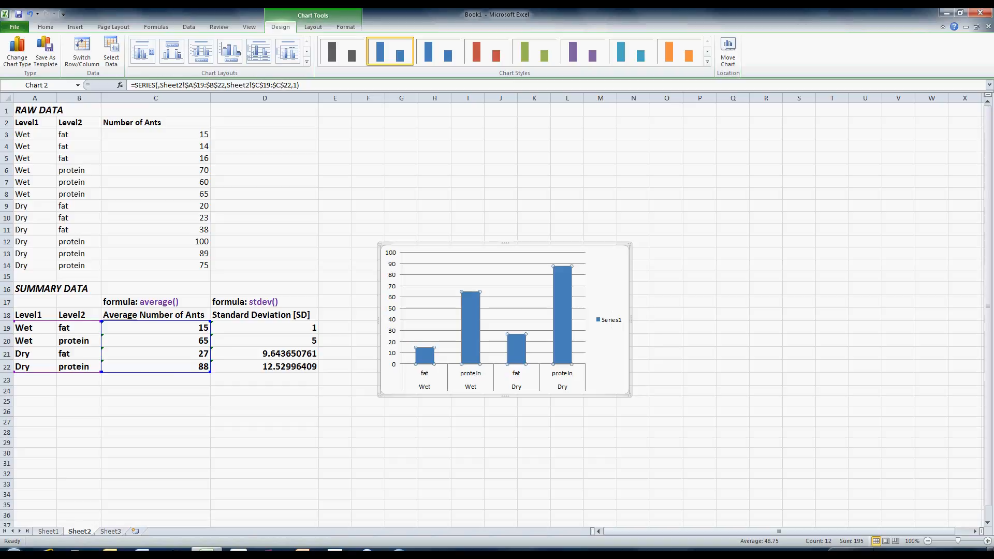
right_click(469, 308)
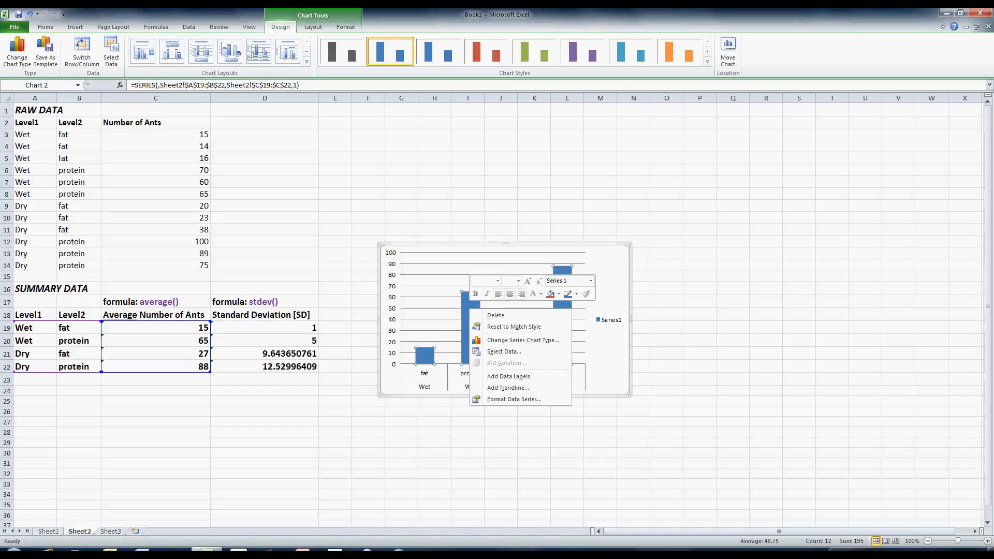
key(Escape)
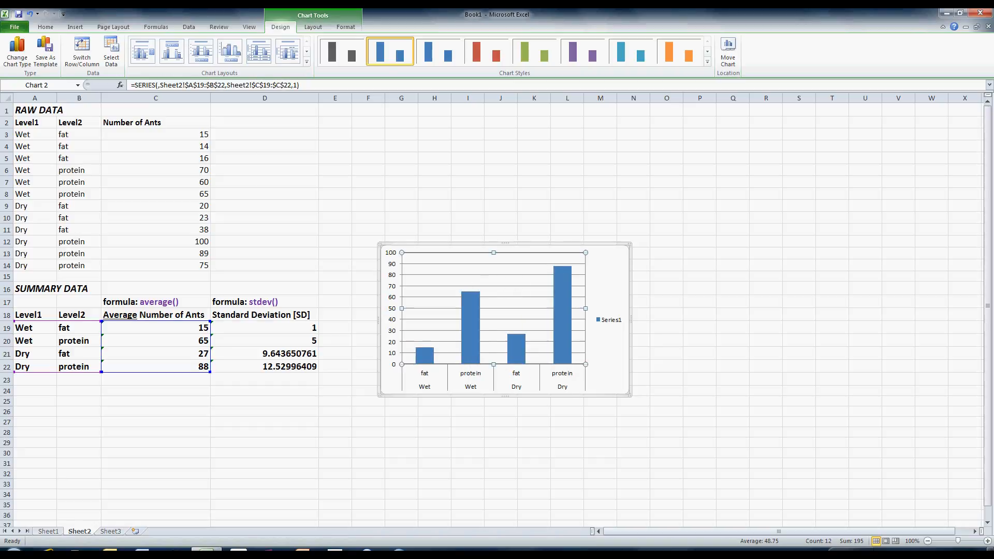
key(Escape)
click(494, 303)
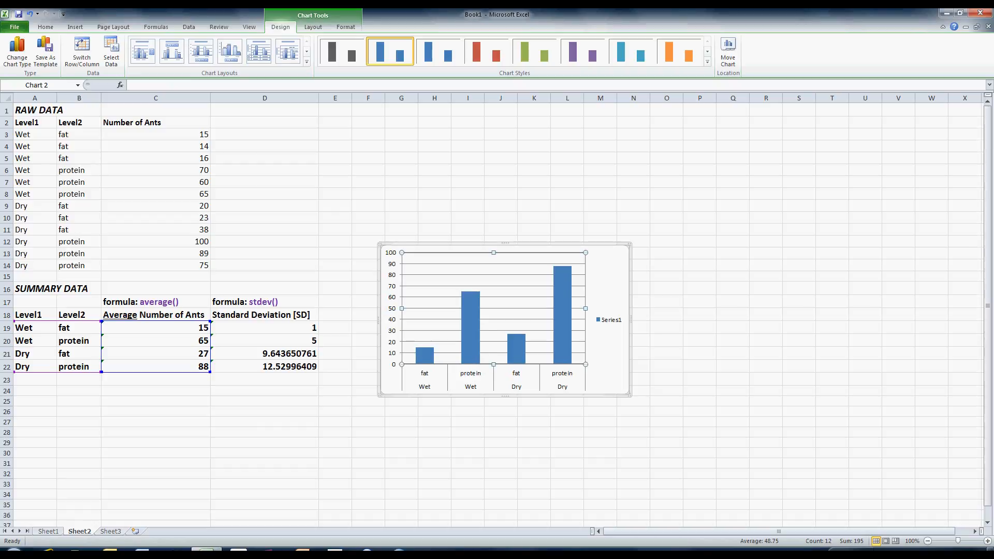
key(Escape)
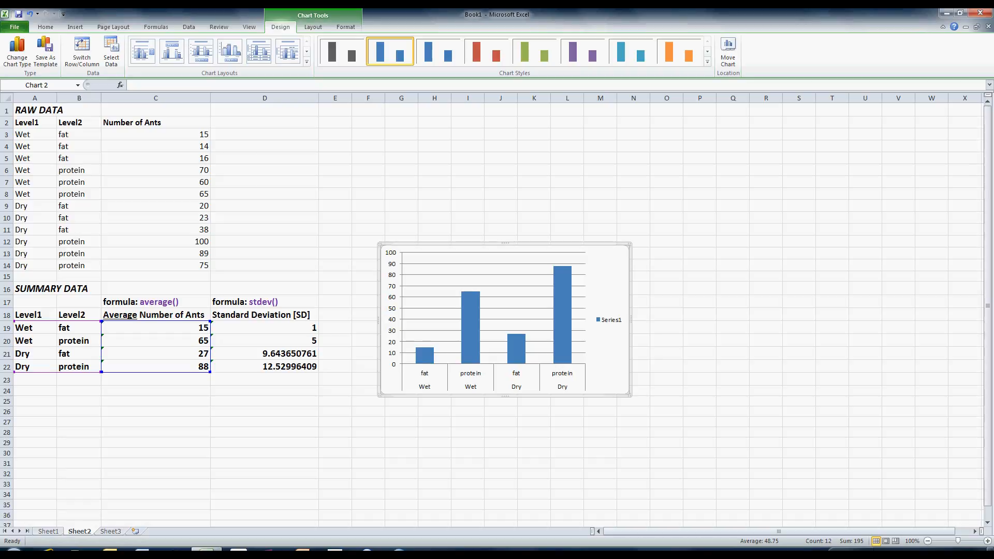
click(470, 328)
right_click(464, 308)
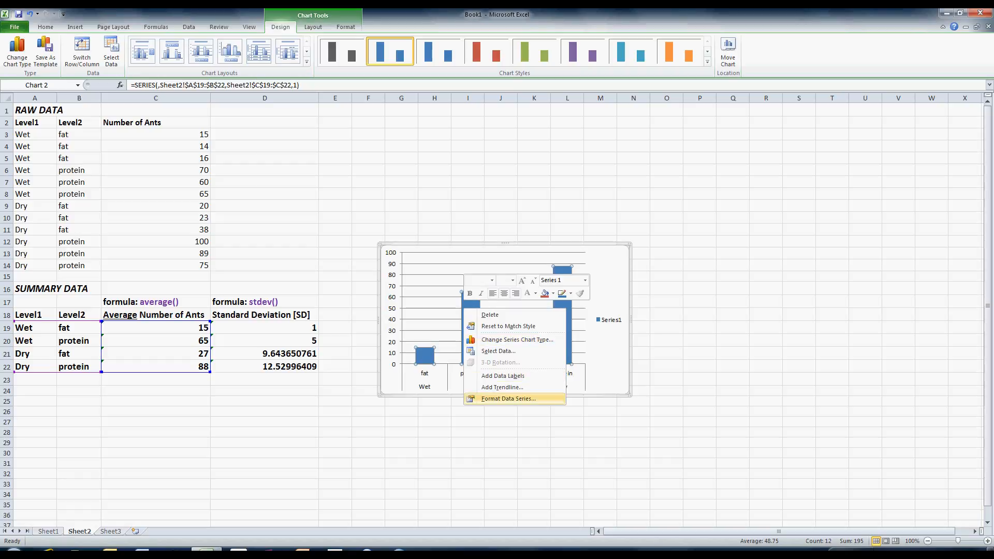
click(508, 398)
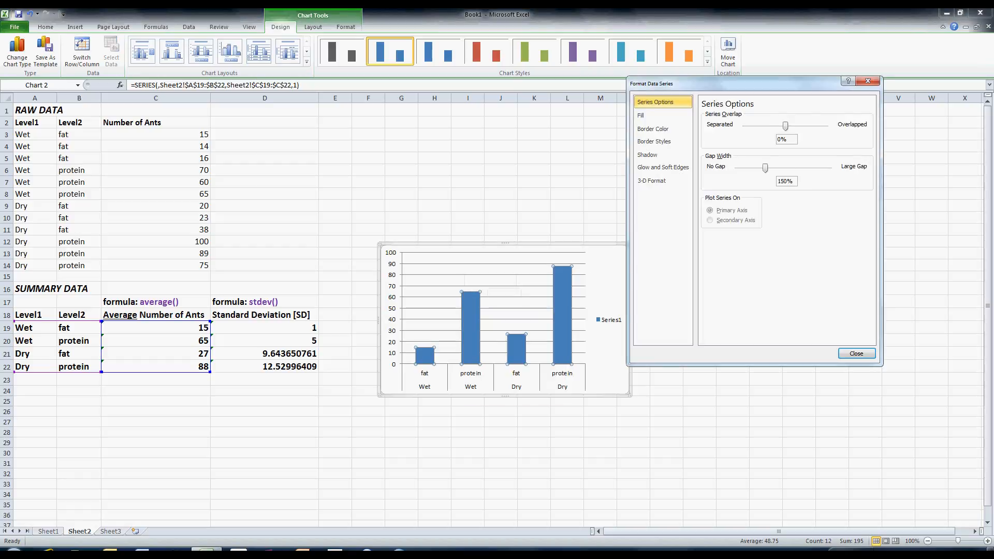
click(868, 81)
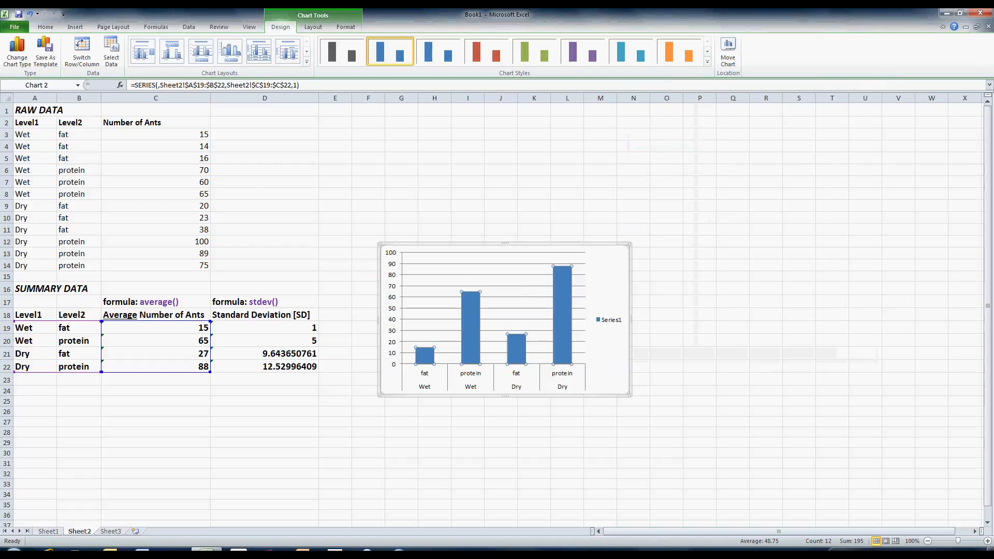
- Open the chart's data source selection and remove the existing series
right_click(470, 330)
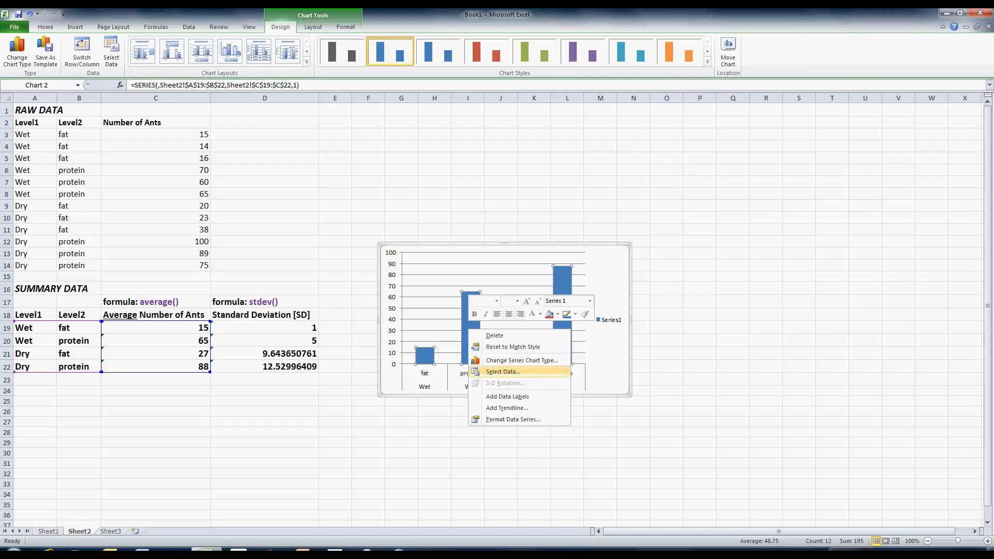
click(502, 372)
drag(259, 90, 442, 77)
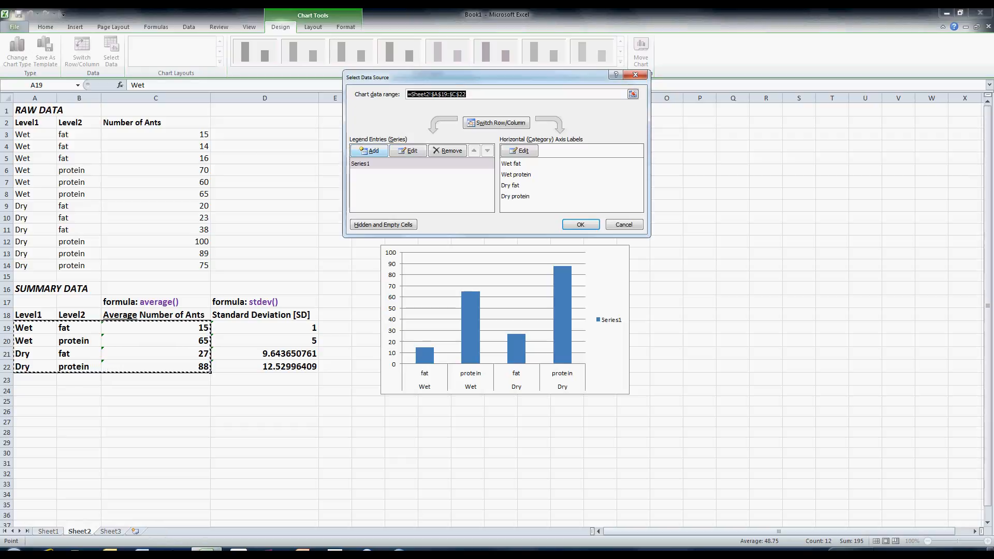
click(447, 151)
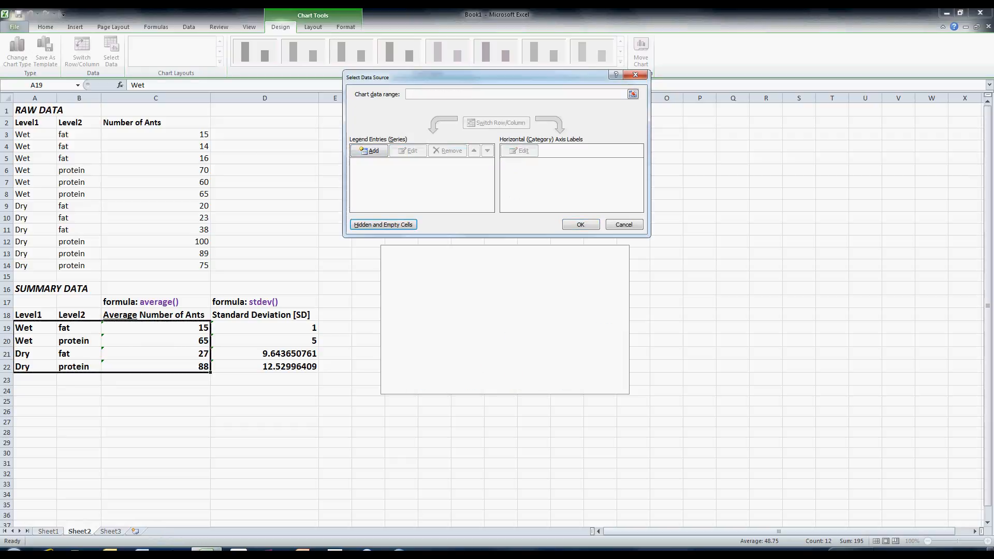
- Add a chart series named Wet with values from C19:C20
click(370, 150)
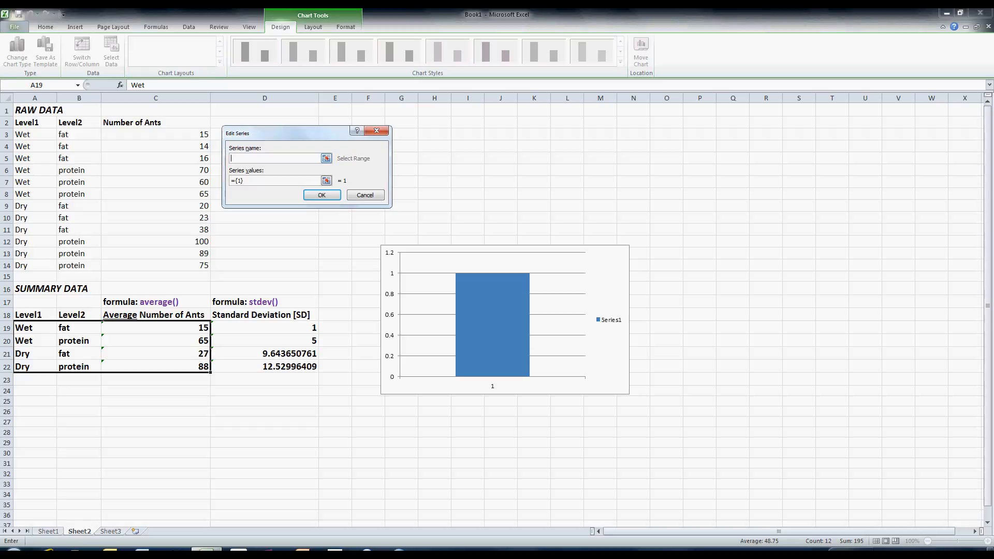
text(We)
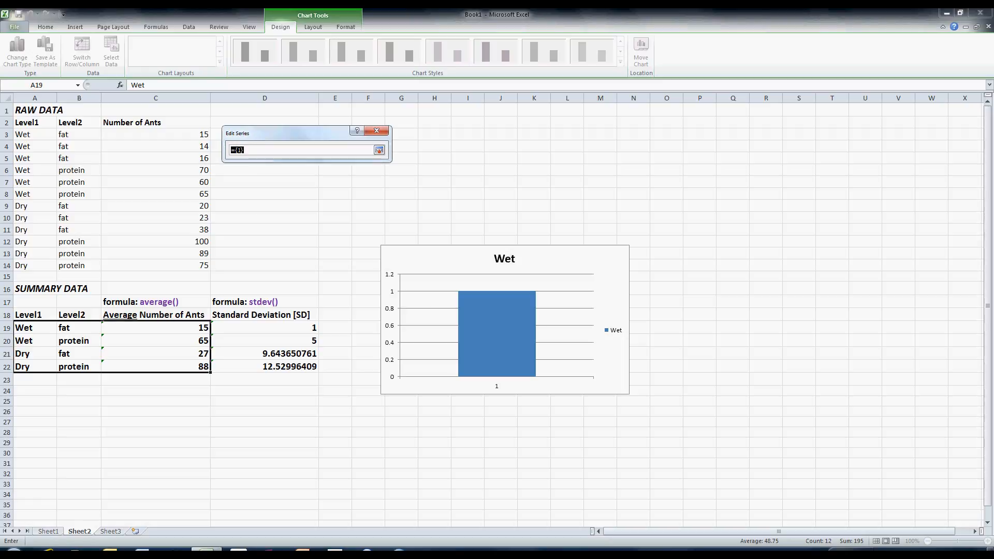
drag(165, 327, 168, 342)
key(Return)
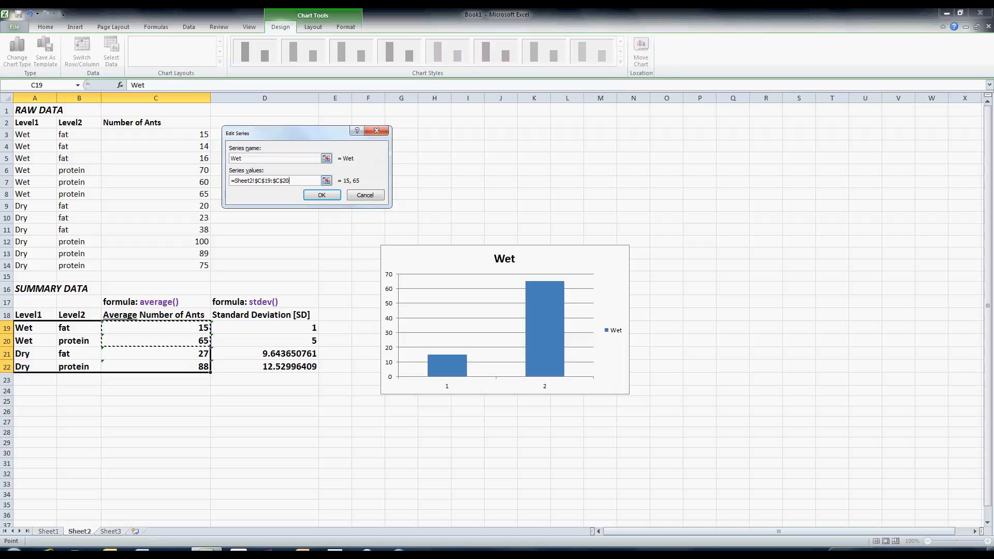
click(321, 194)
- Add a chart series named Dry with values from C21:C22 and confirm the data source
click(369, 151)
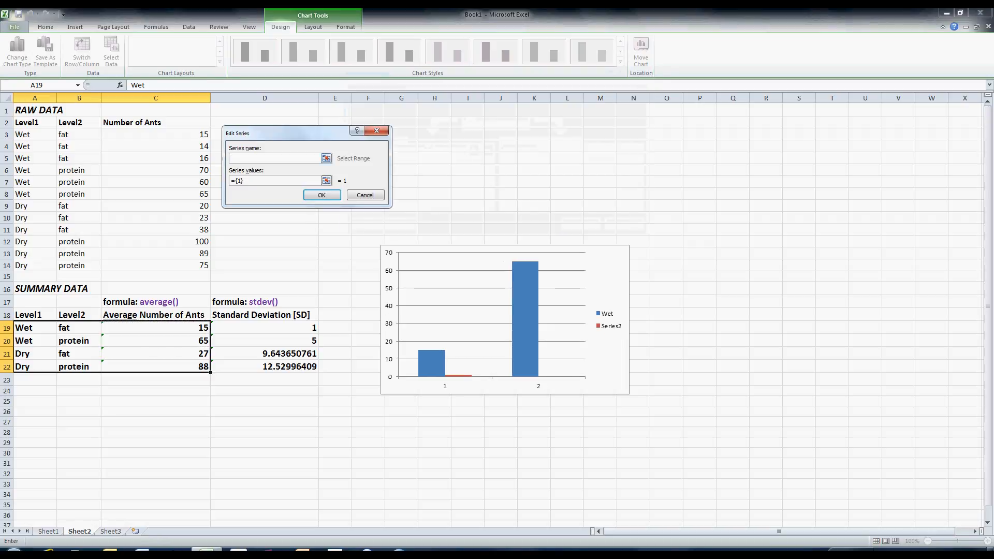
text(Dry)
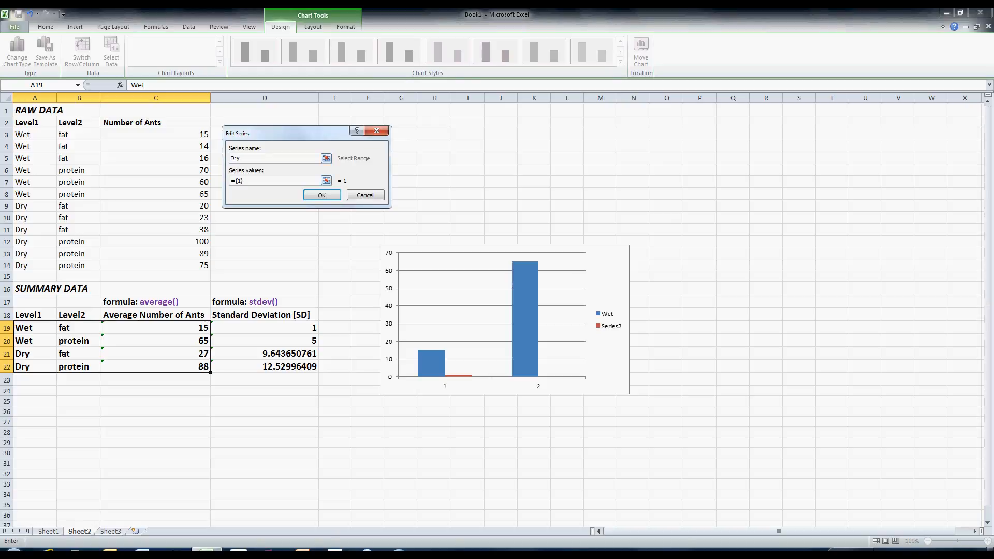
click(326, 181)
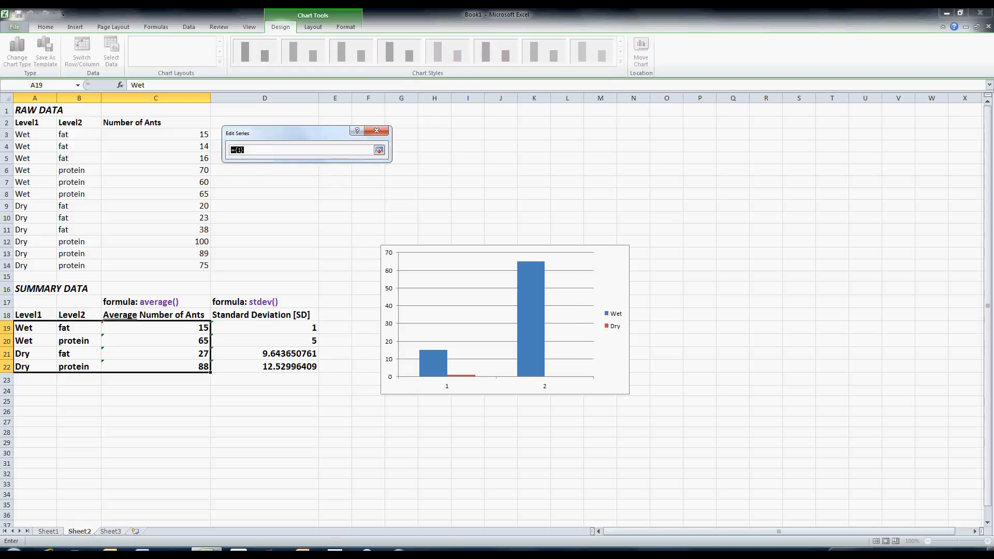
drag(155, 353, 155, 367)
key(Return)
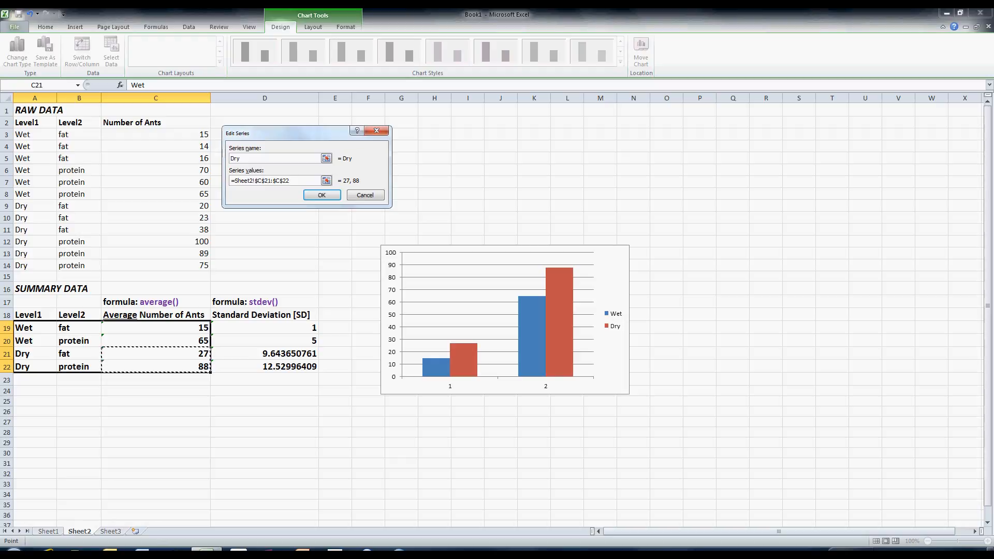
key(Return)
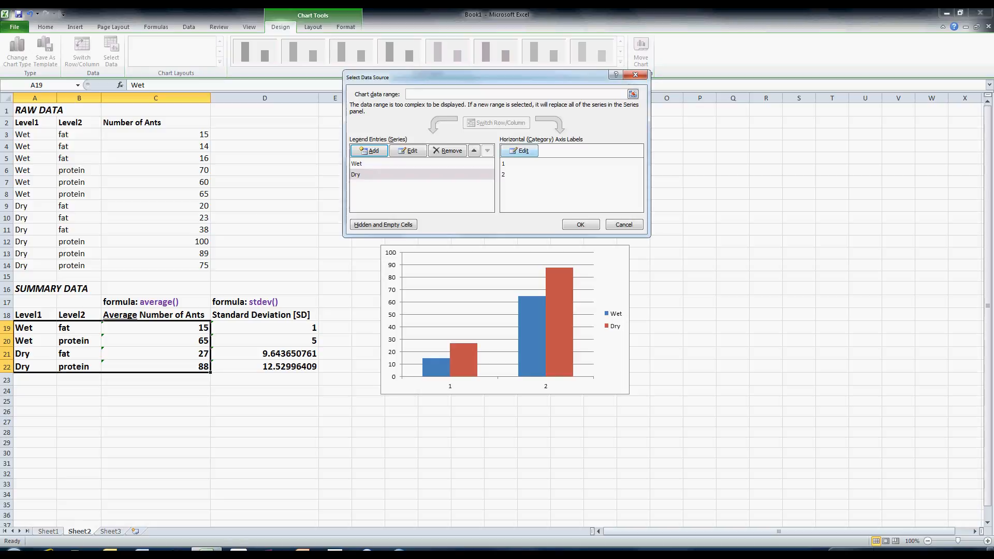
- Set the horizontal axis labels to the fat/protein cells B19:B20 and confirm the data source
click(519, 151)
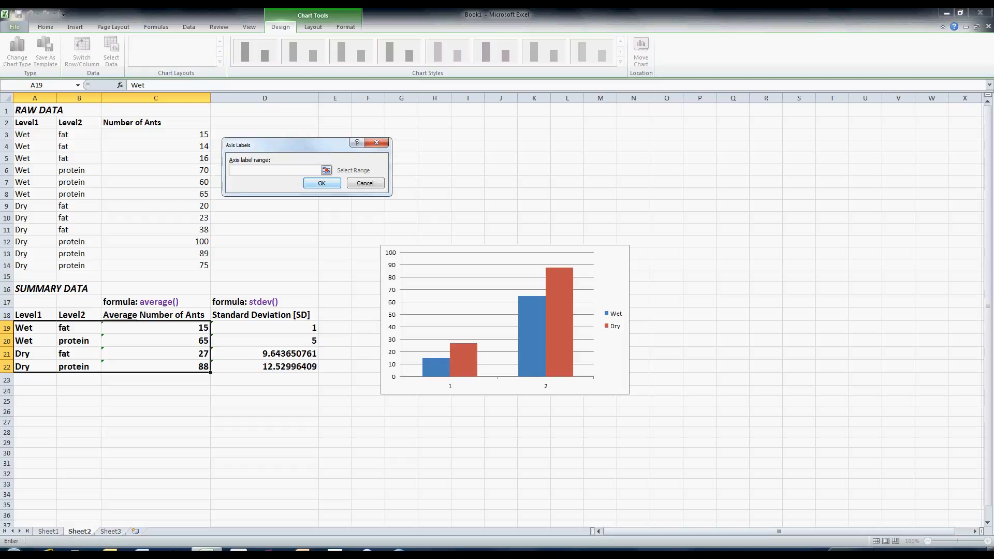
click(326, 170)
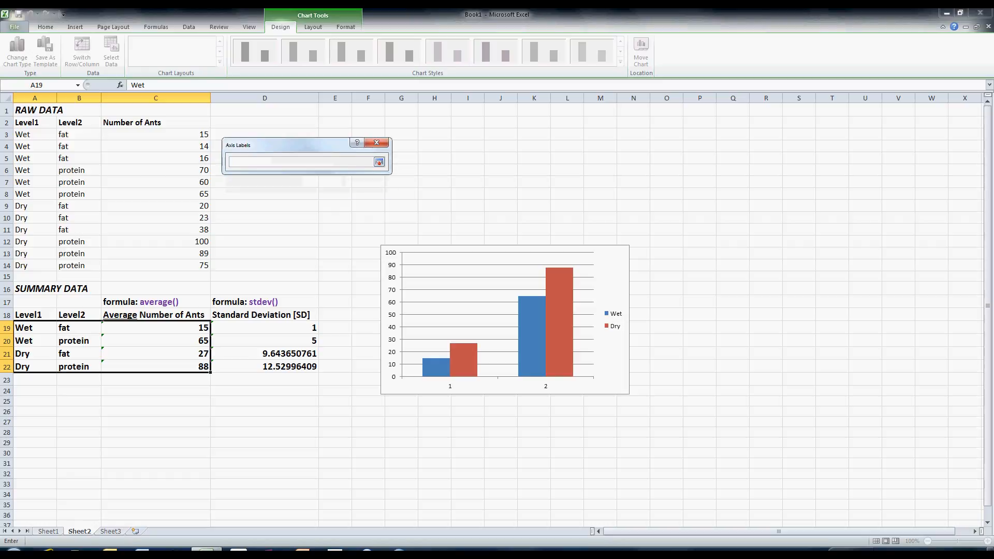
drag(73, 327, 82, 342)
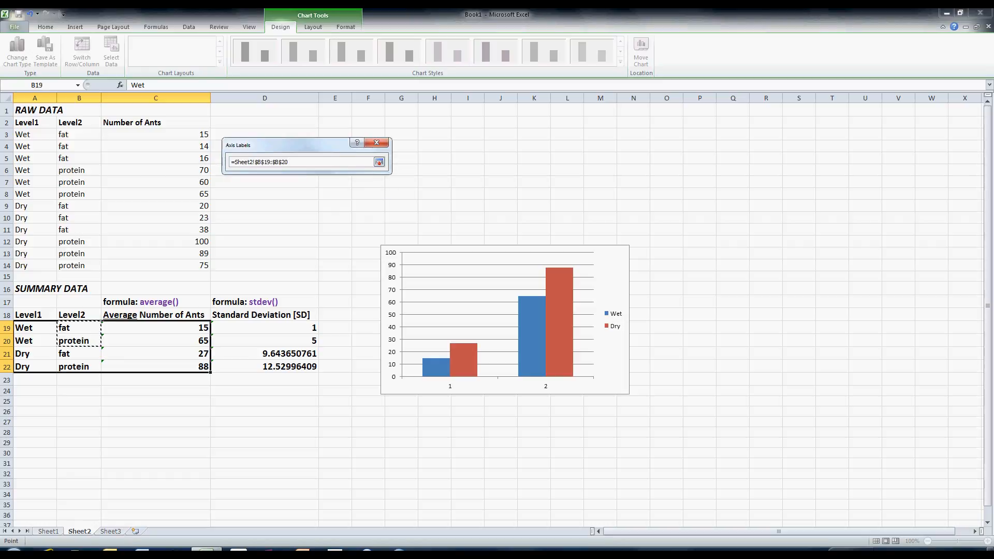
key(Return)
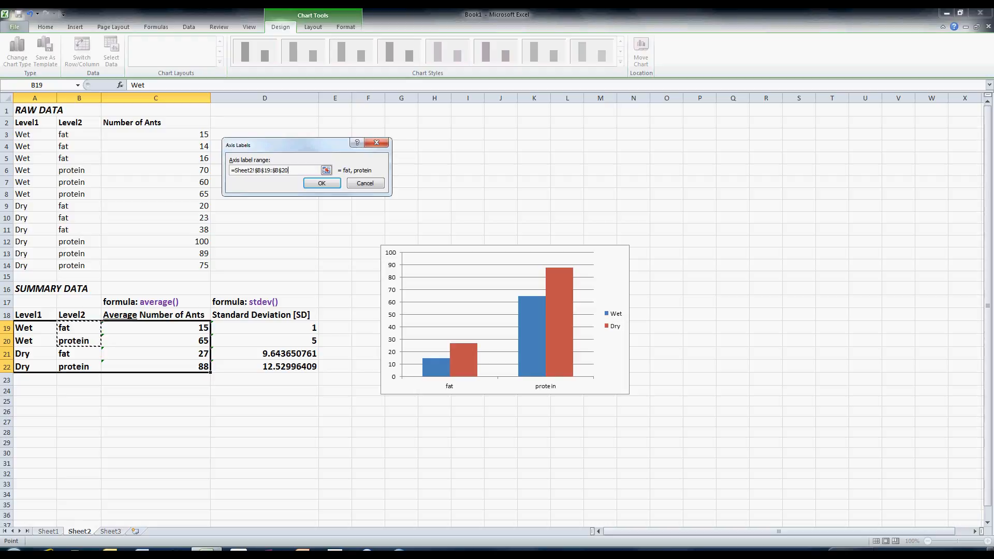
click(322, 183)
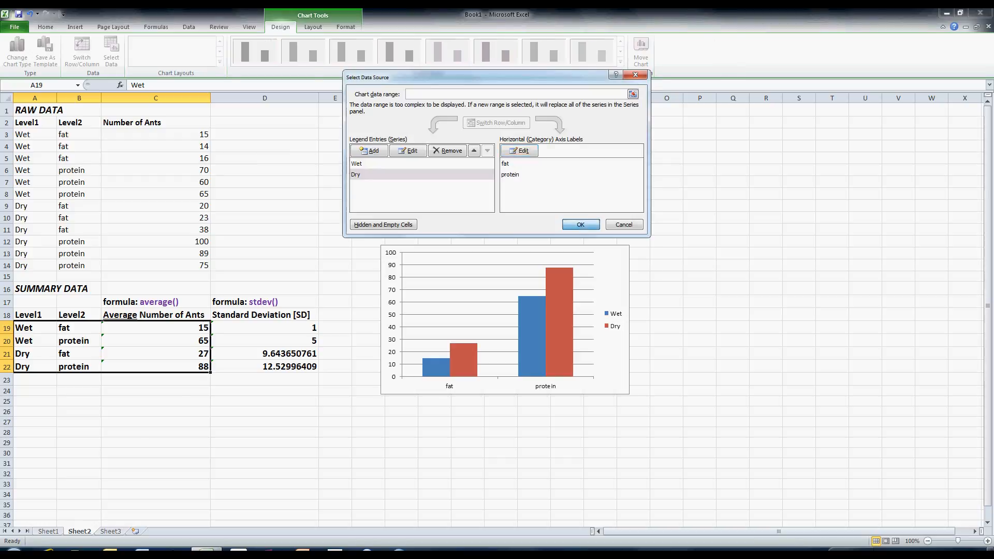
click(580, 225)
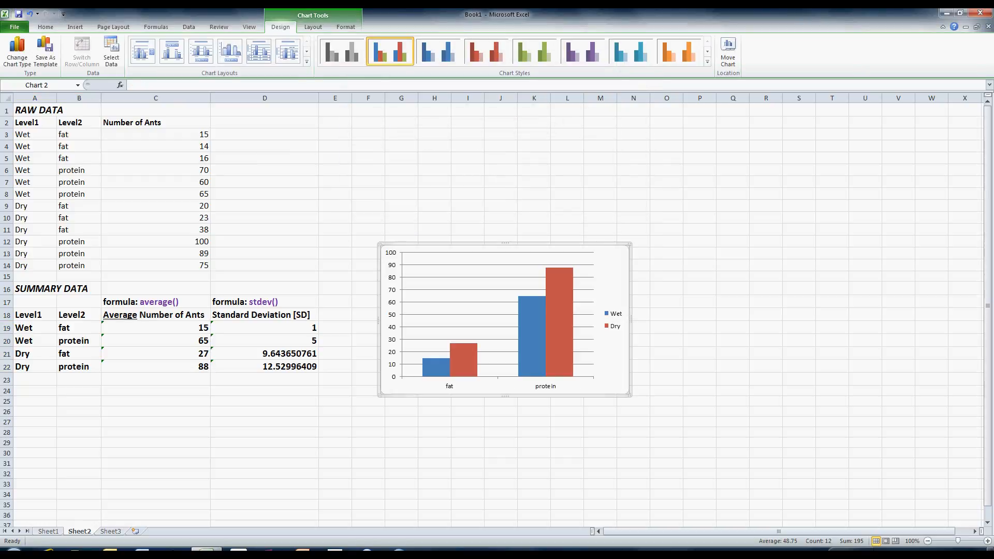
- Move the chart beside the summary table and enlarge it
drag(611, 269, 587, 224)
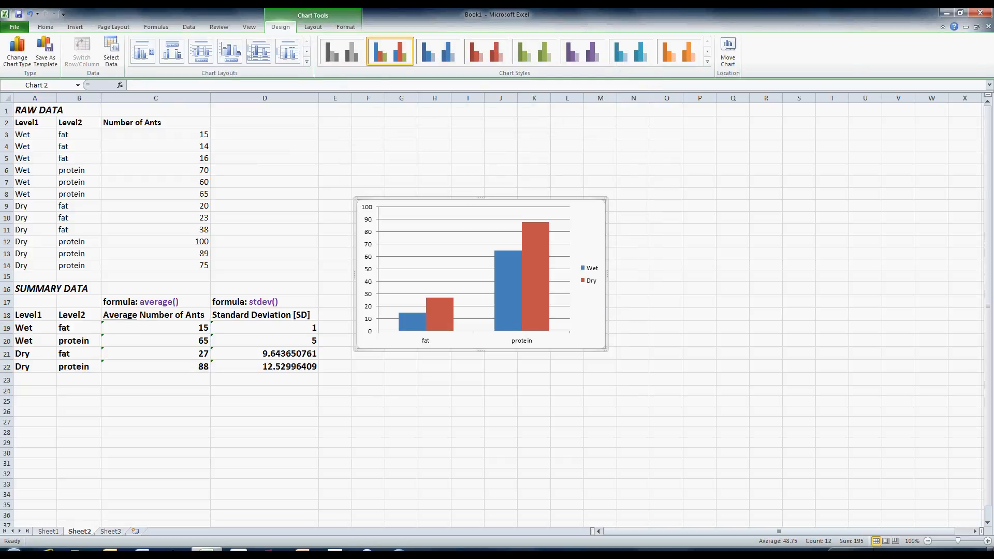
drag(606, 351, 731, 463)
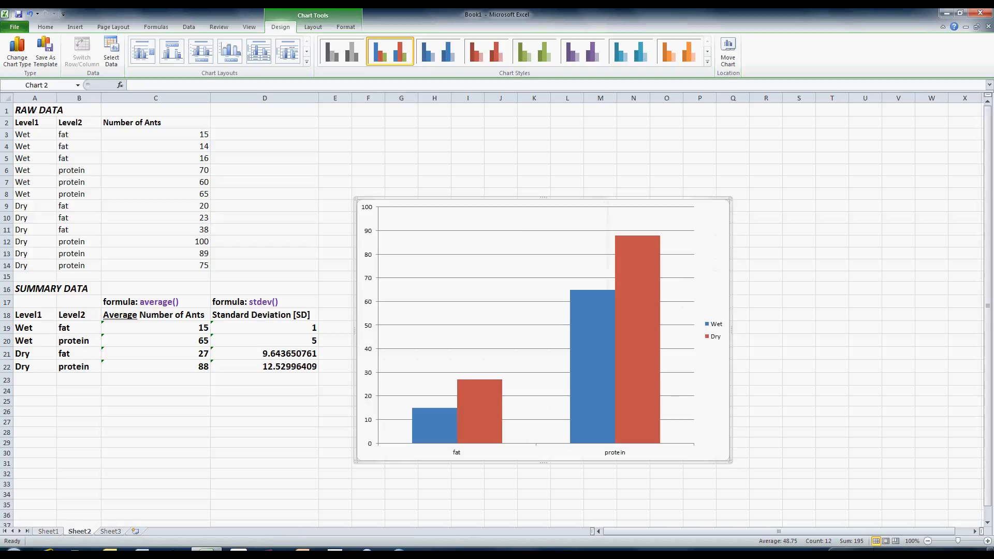
drag(715, 326, 698, 290)
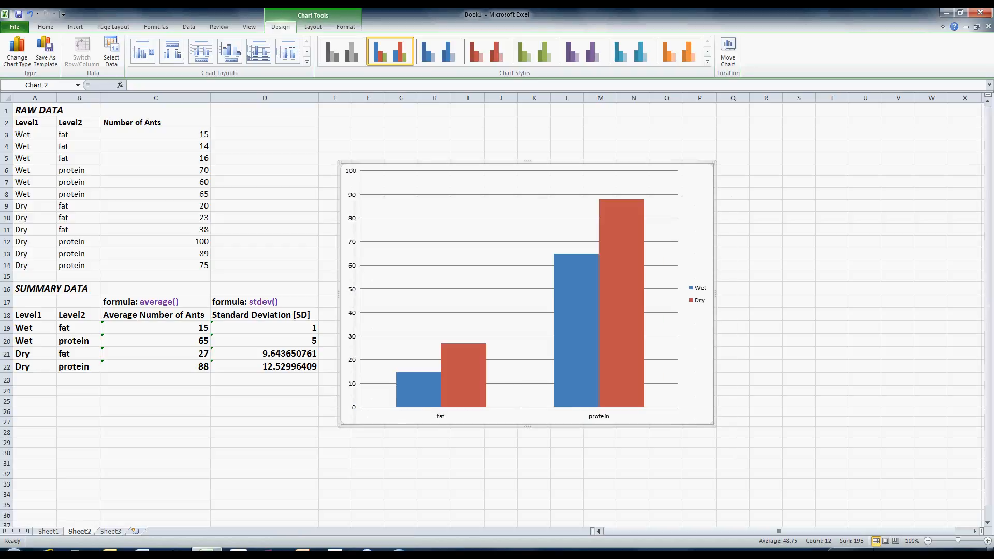
- Delete the chart's horizontal gridlines and move the legend into the plot area's upper-left corner
click(541, 195)
key(Delete)
click(697, 294)
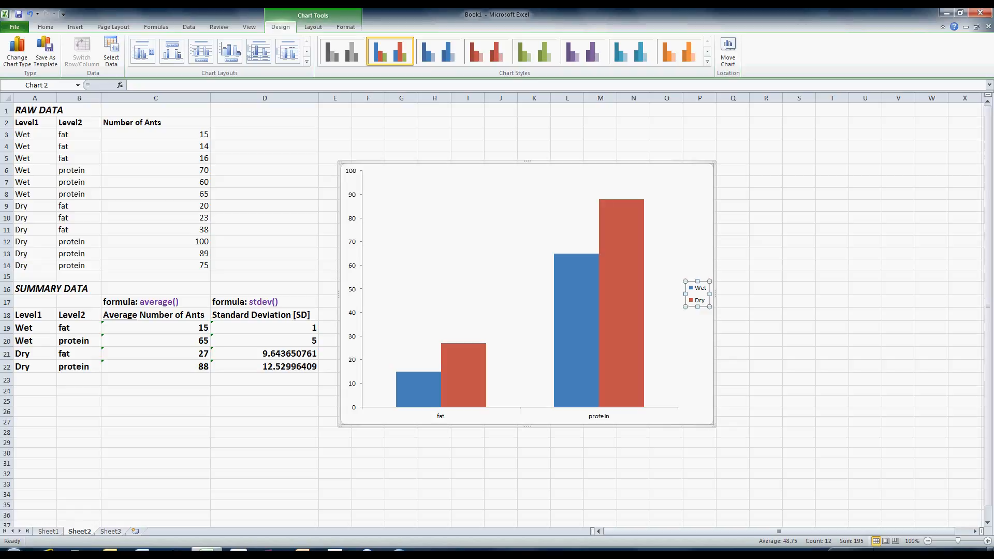
drag(700, 277, 566, 262)
drag(421, 197, 440, 207)
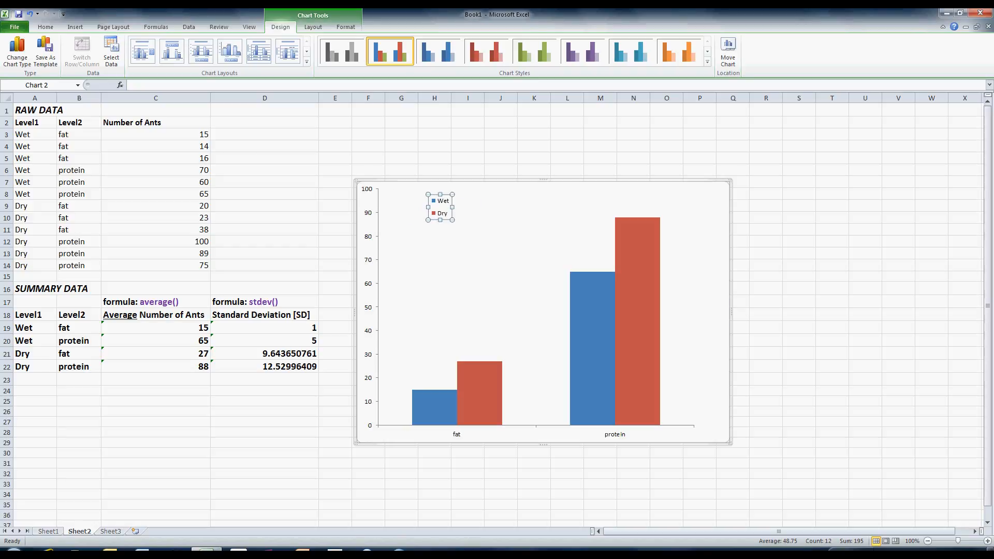
- Resize the plot area so it fills more of the chart width and height
click(508, 259)
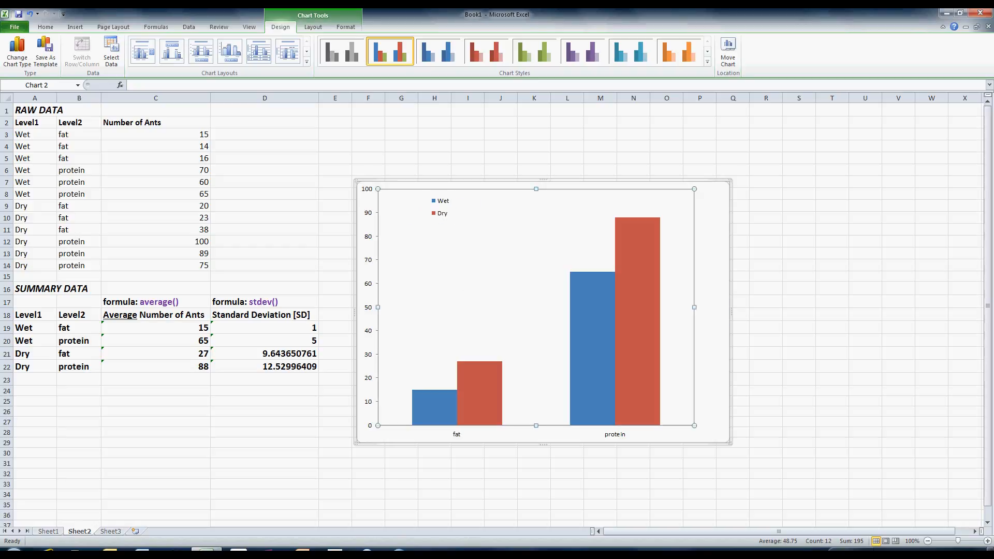
drag(694, 307, 719, 307)
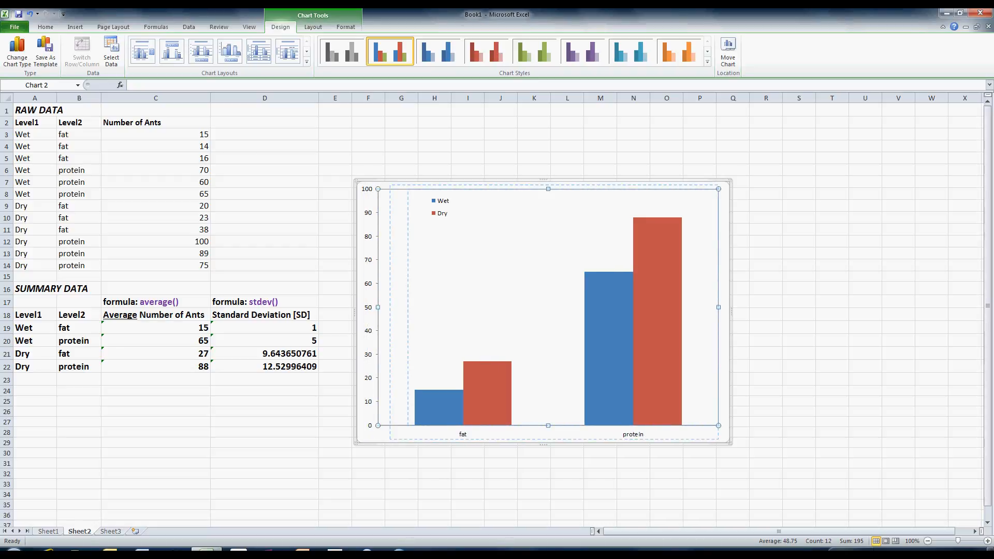
drag(409, 307, 409, 307)
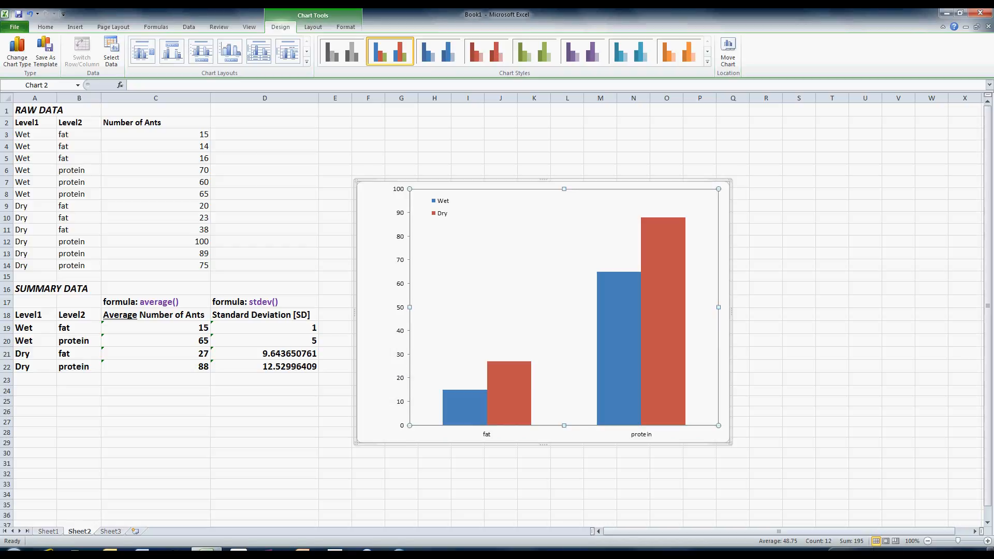
drag(564, 426, 563, 410)
click(564, 418)
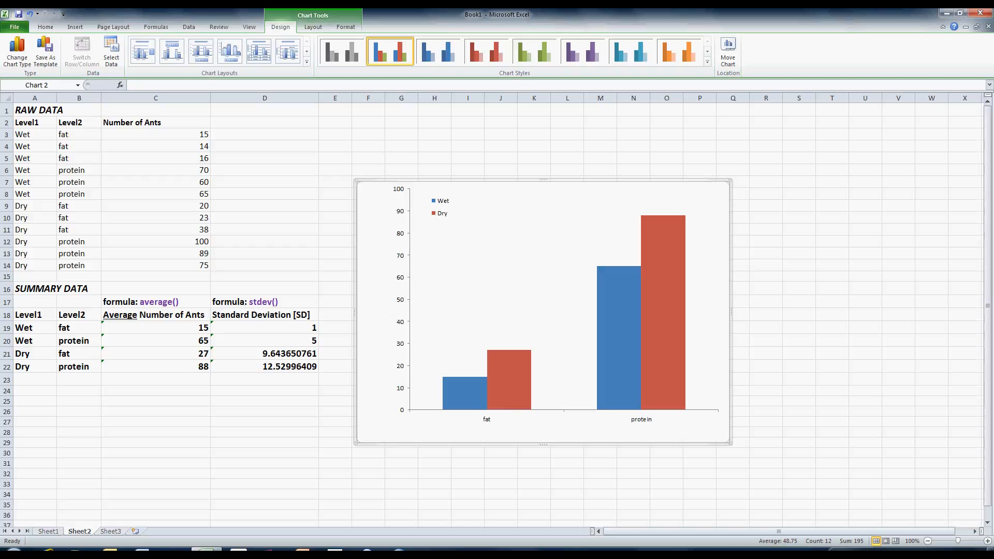
- Set the horizontal axis labels to 16 pt bold
click(46, 27)
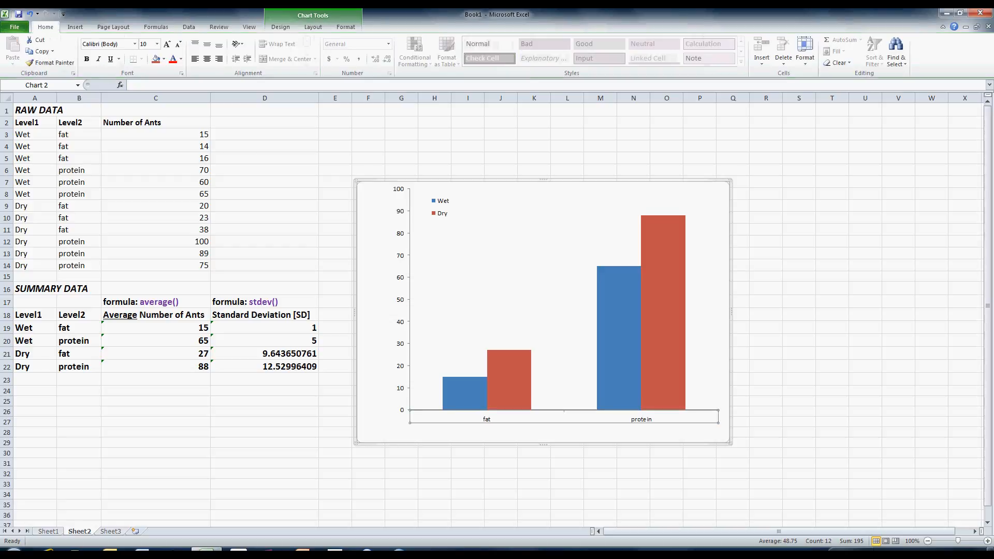
click(145, 44)
text(16)
key(Return)
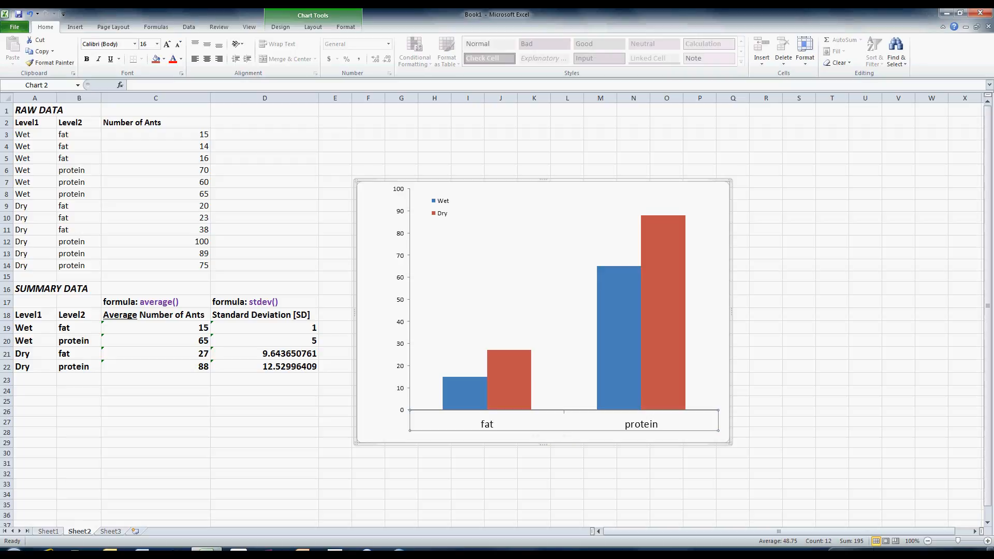
key(ctrl+b)
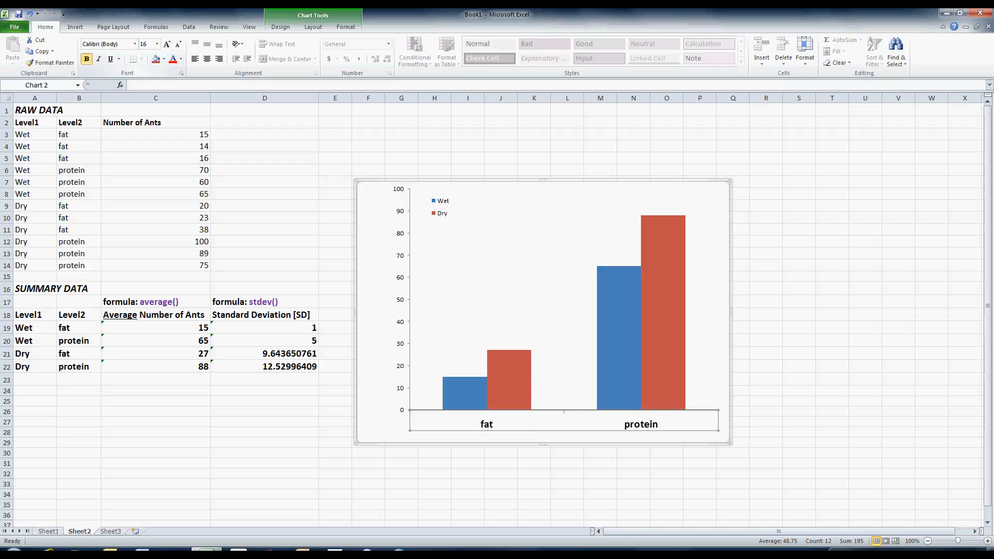
key(Escape)
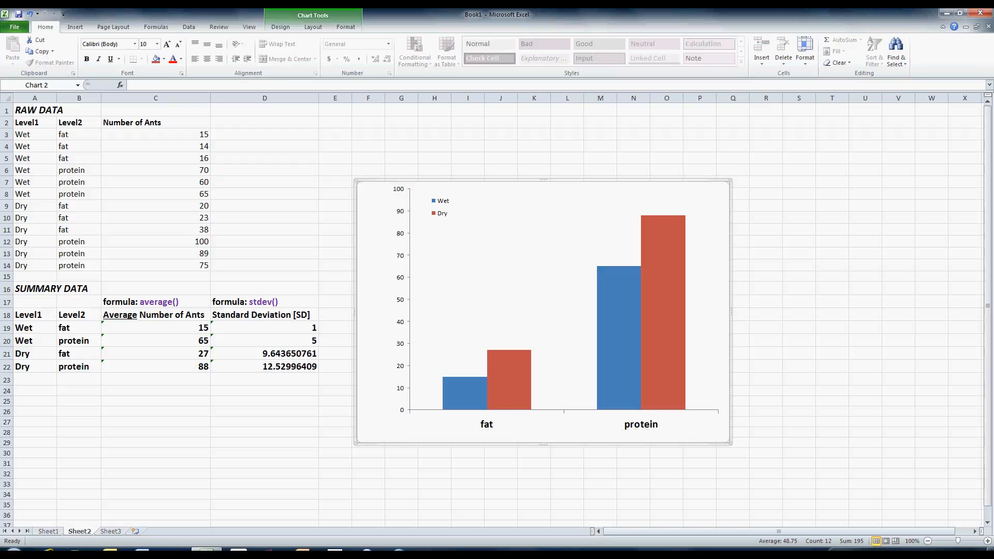
- Set the vertical axis labels and the legend text to 16 pt
click(400, 299)
click(144, 44)
text(16)
key(Return)
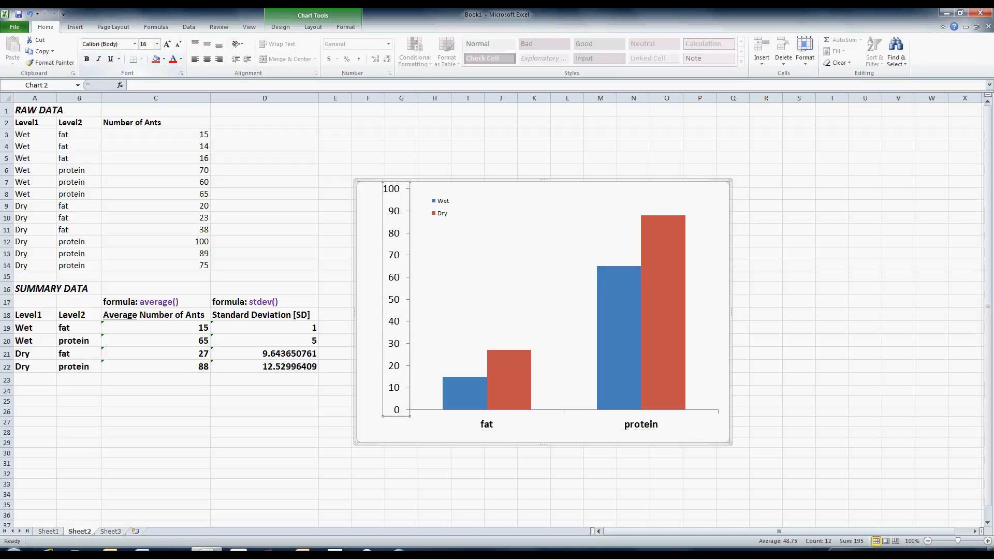
click(441, 207)
click(145, 44)
text(16)
key(Return)
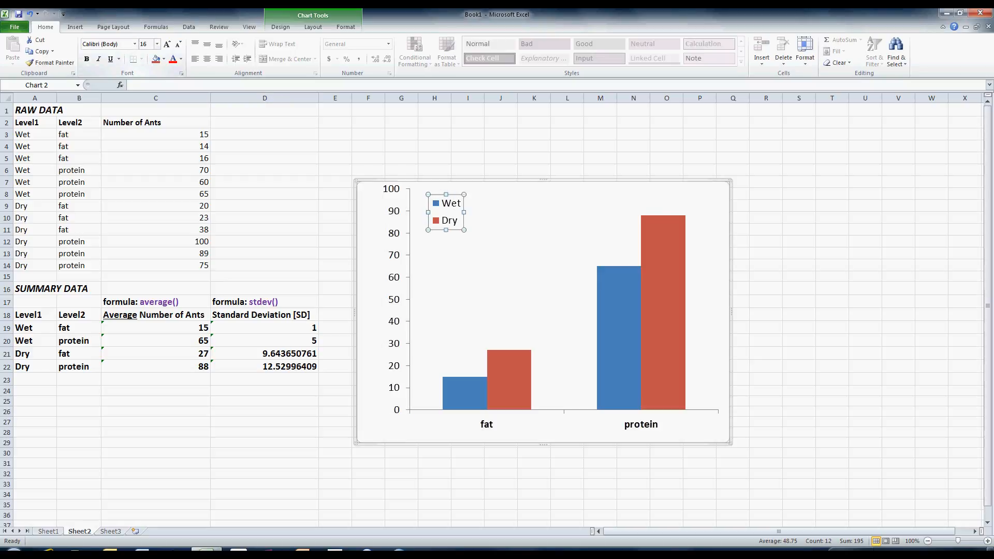
click(410, 310)
click(554, 280)
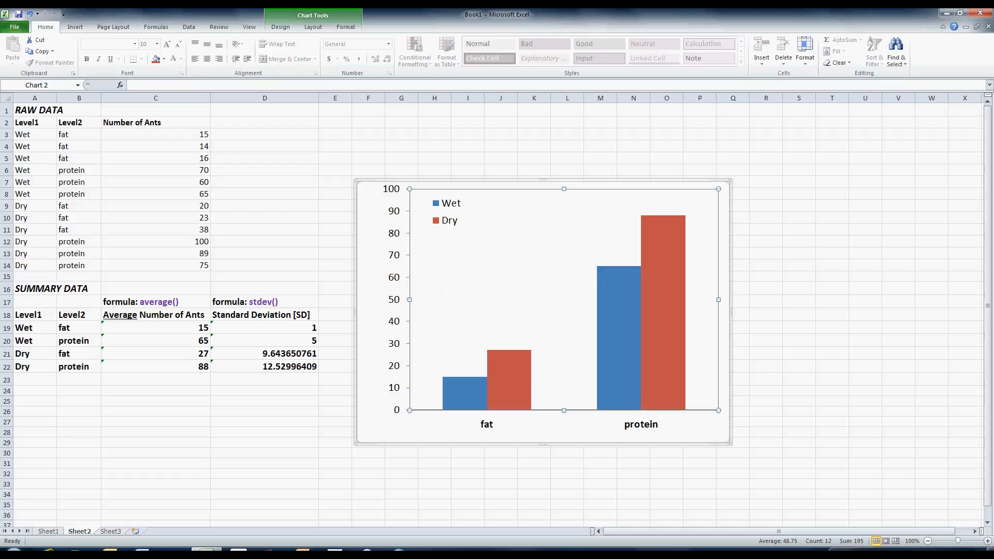
key(Escape)
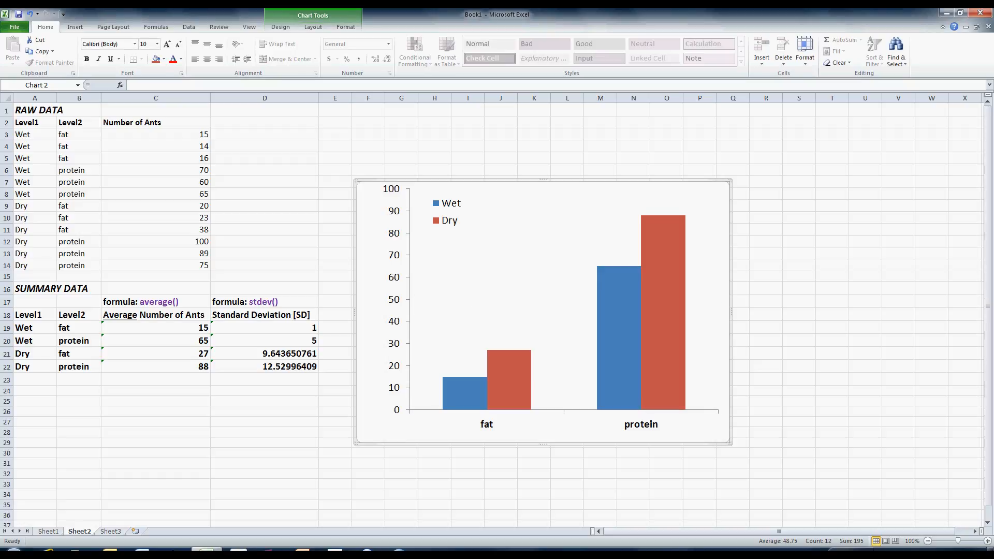
click(567, 484)
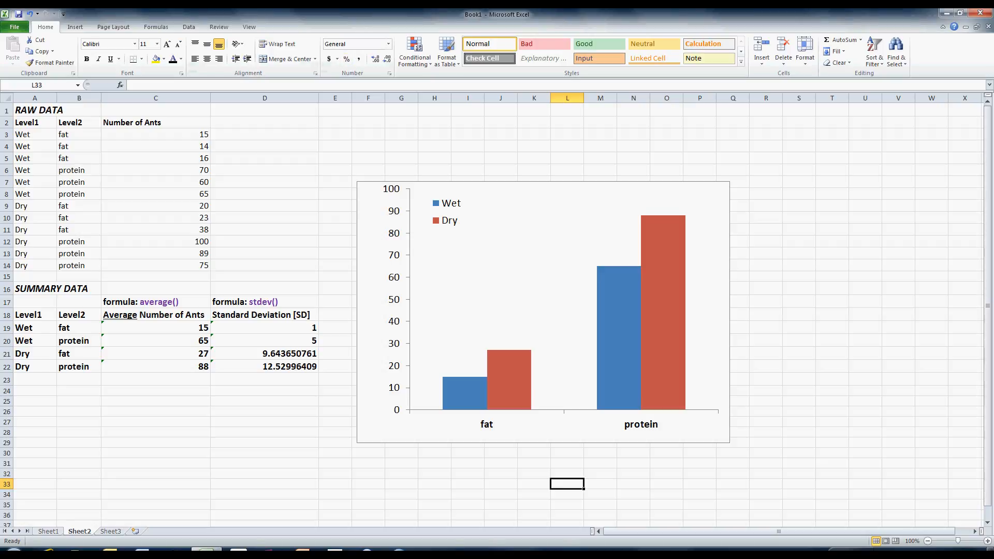
- Add a rotated vertical axis title reading Average Number of Ants
click(543, 313)
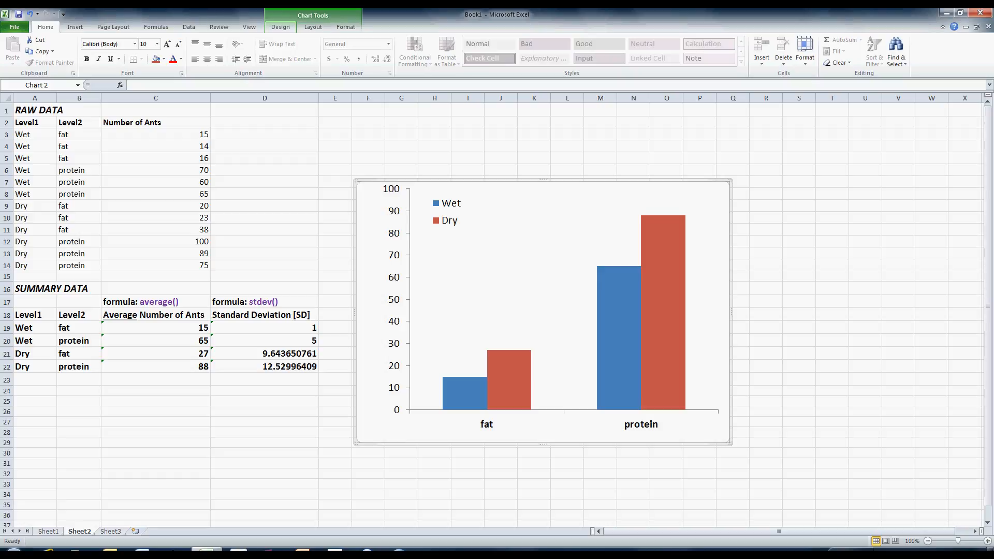
click(280, 27)
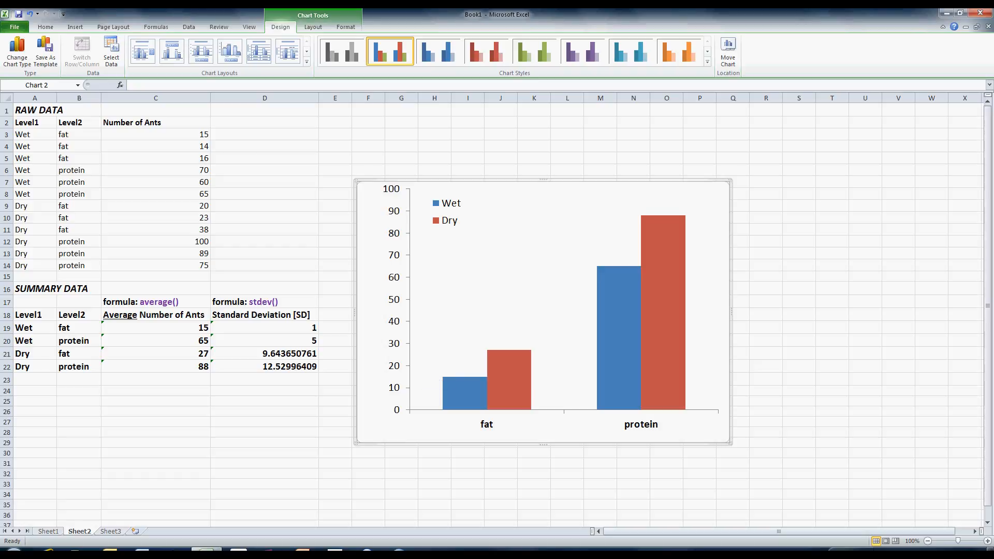
click(313, 27)
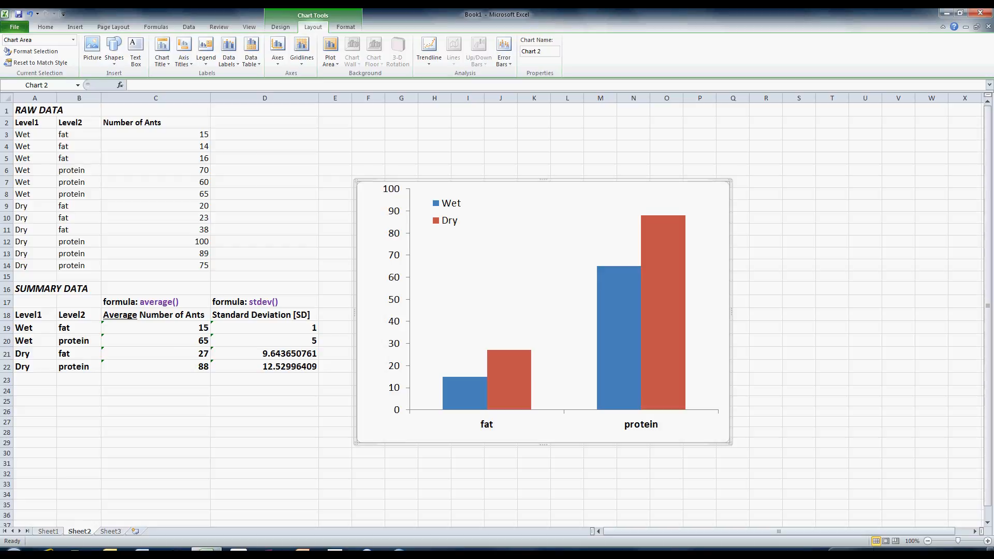
click(281, 27)
click(312, 27)
click(280, 27)
click(313, 27)
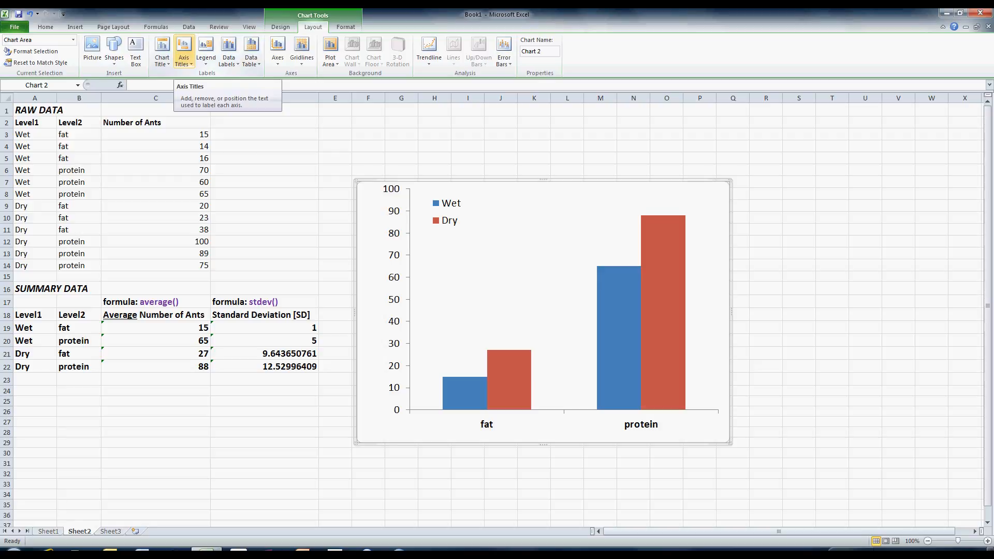
click(184, 58)
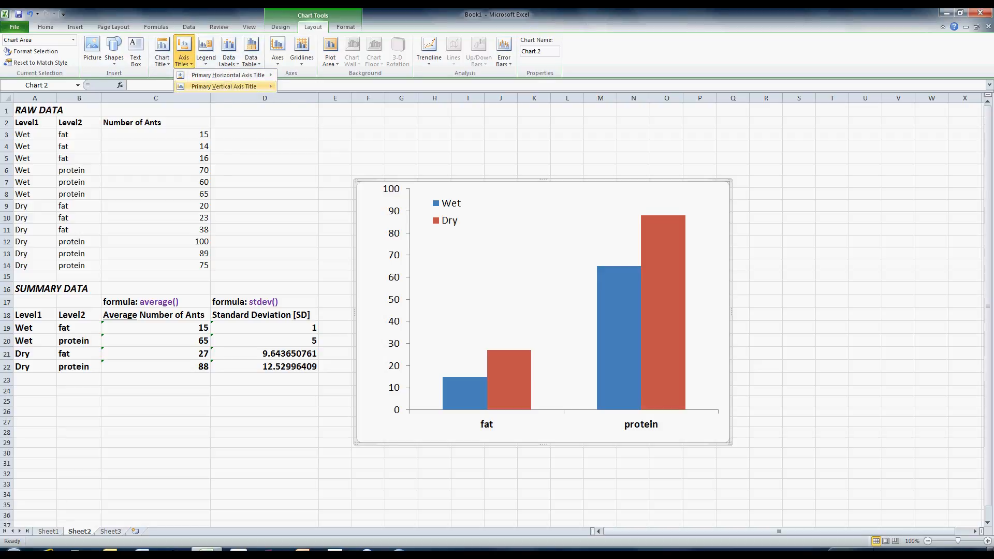
mouse_move(224, 87)
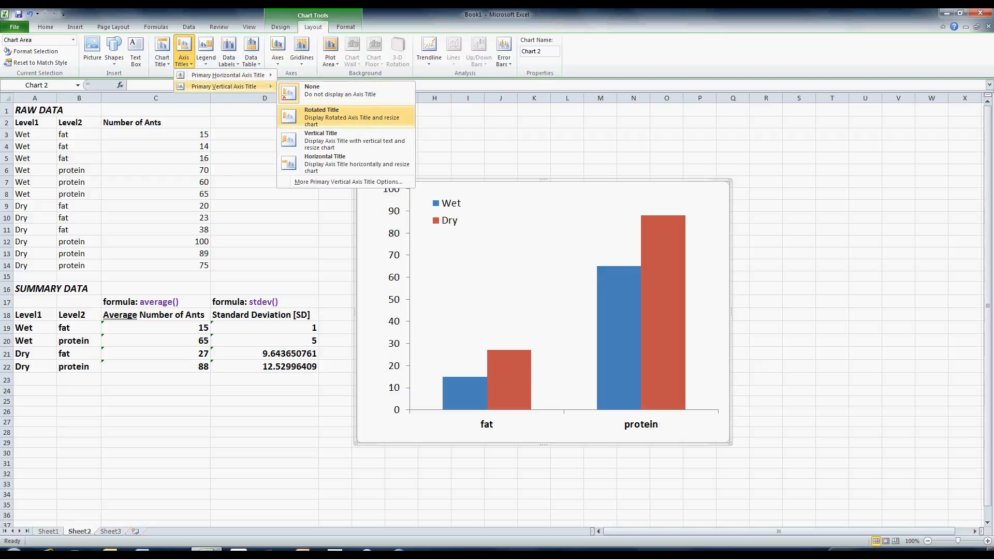
click(352, 117)
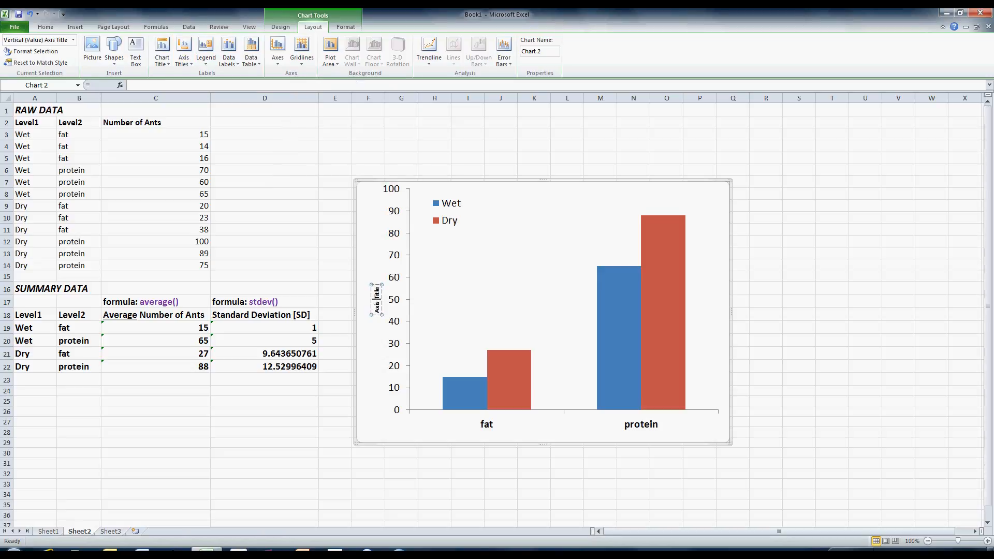
drag(377, 287, 377, 313)
key(Delete)
text(Ave)
text(e Number of Ants)
key(Escape)
- Set the vertical axis title's font size to 16 pt
click(510, 282)
click(377, 300)
click(46, 27)
click(148, 44)
text(16)
key(Return)
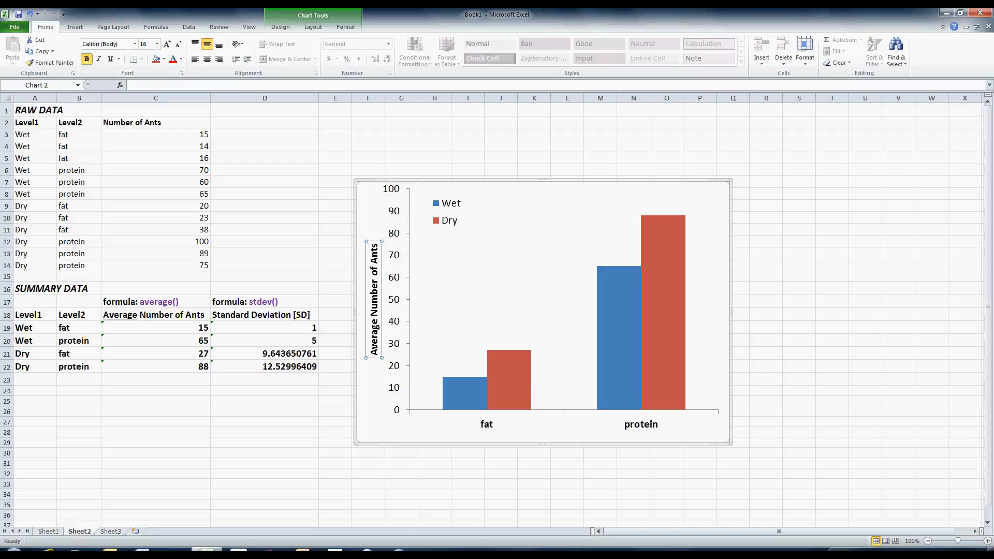
- Inspect the data ranges of the Wet and Dry series in the chart
click(401, 484)
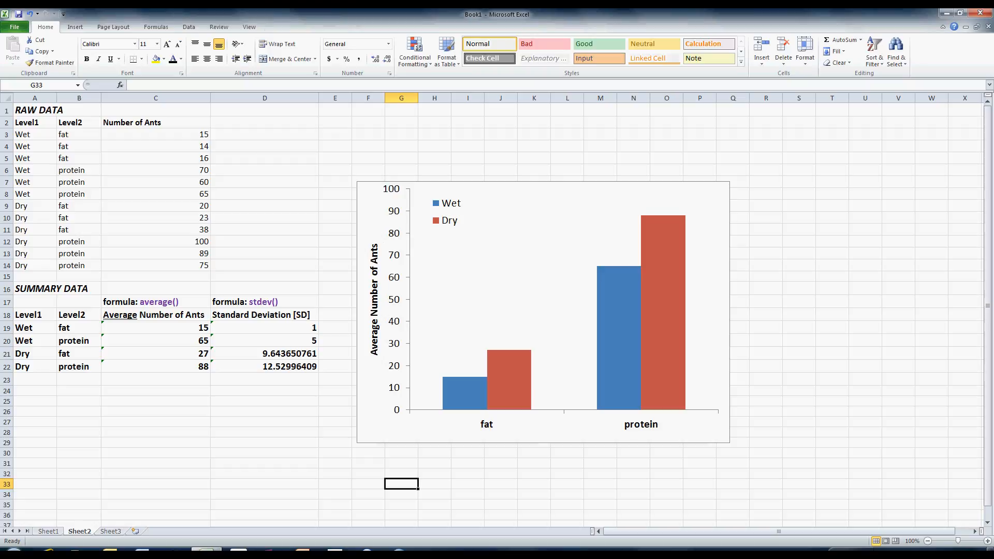
click(619, 274)
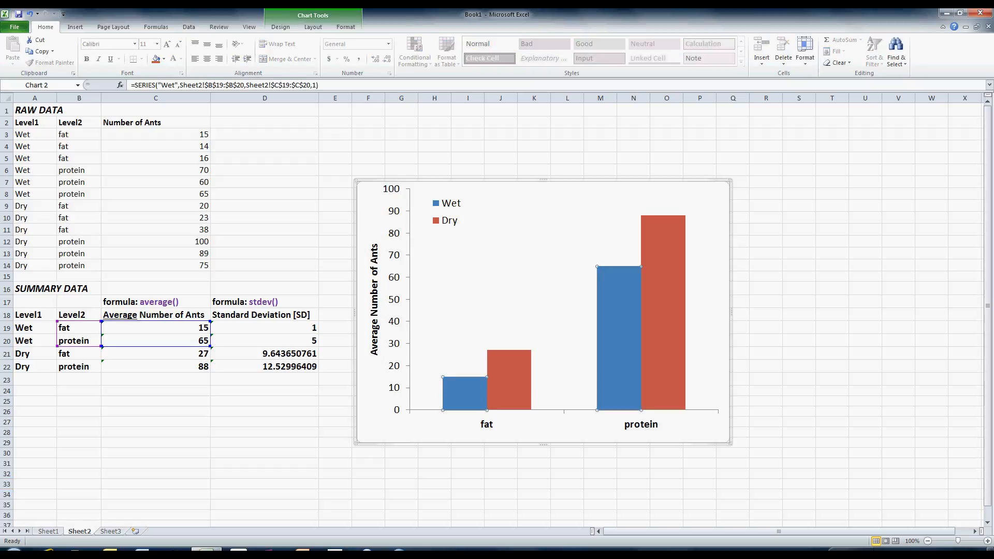
click(662, 310)
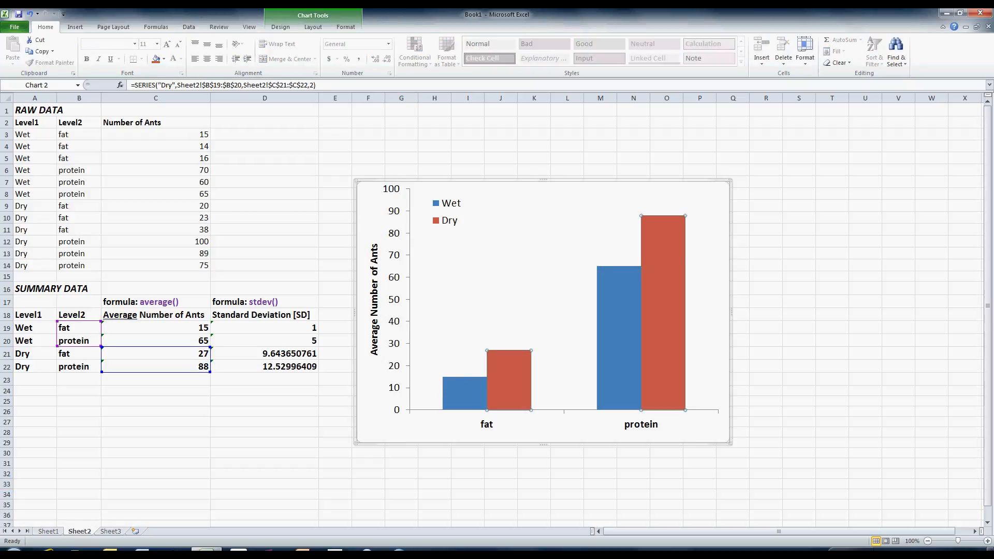
click(465, 395)
click(509, 380)
click(465, 394)
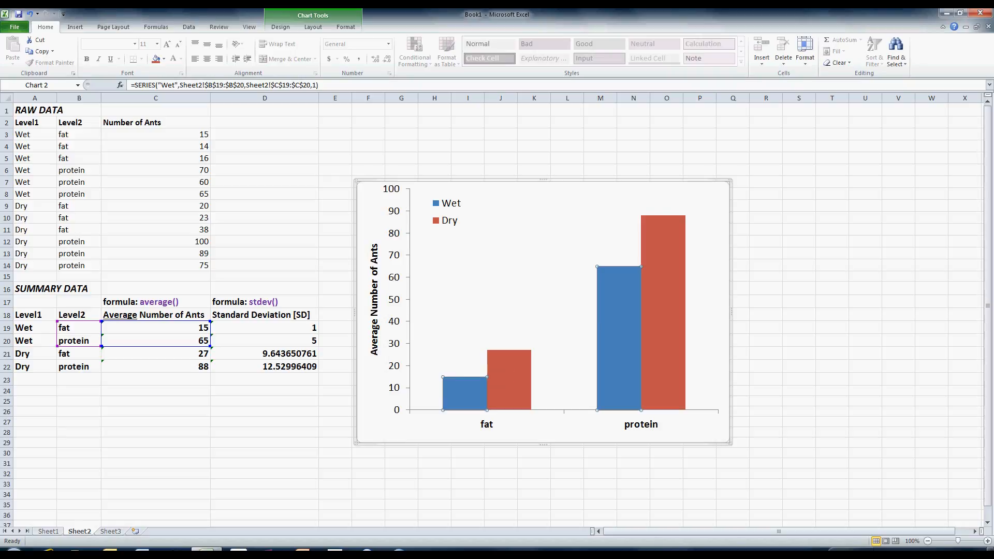
click(509, 382)
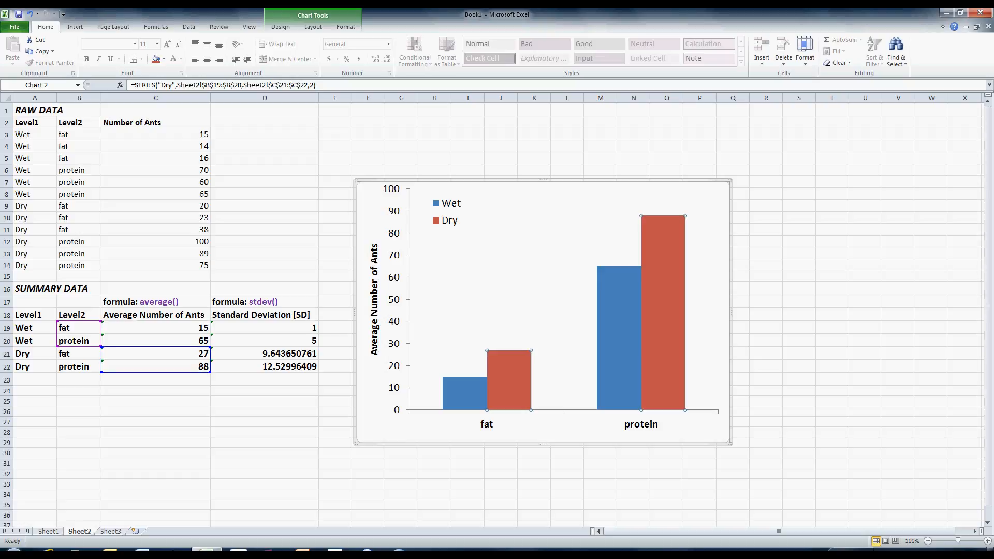
drag(155, 347, 155, 322)
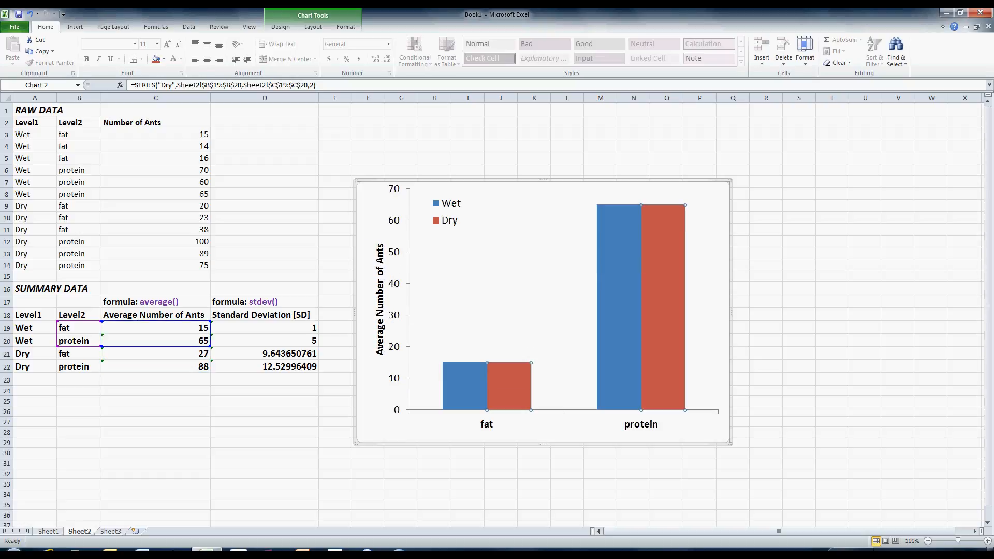
drag(155, 321, 155, 348)
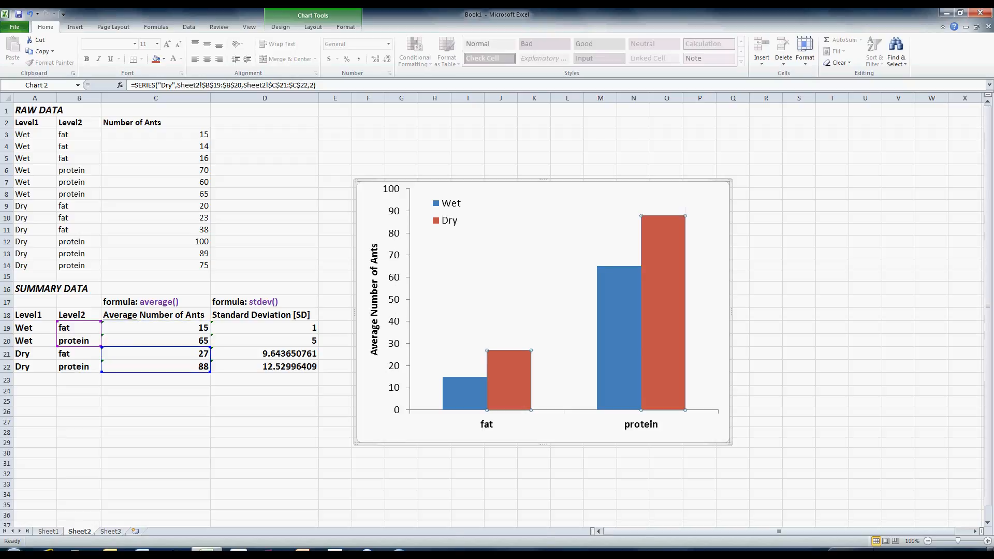
- Add standard deviation error bars to the Wet series
click(619, 337)
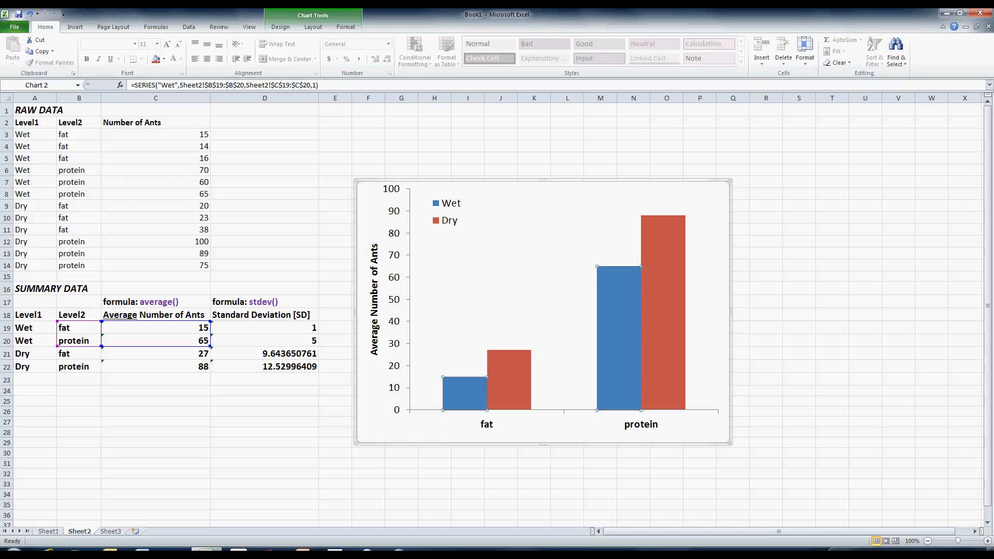
mouse_move(469, 389)
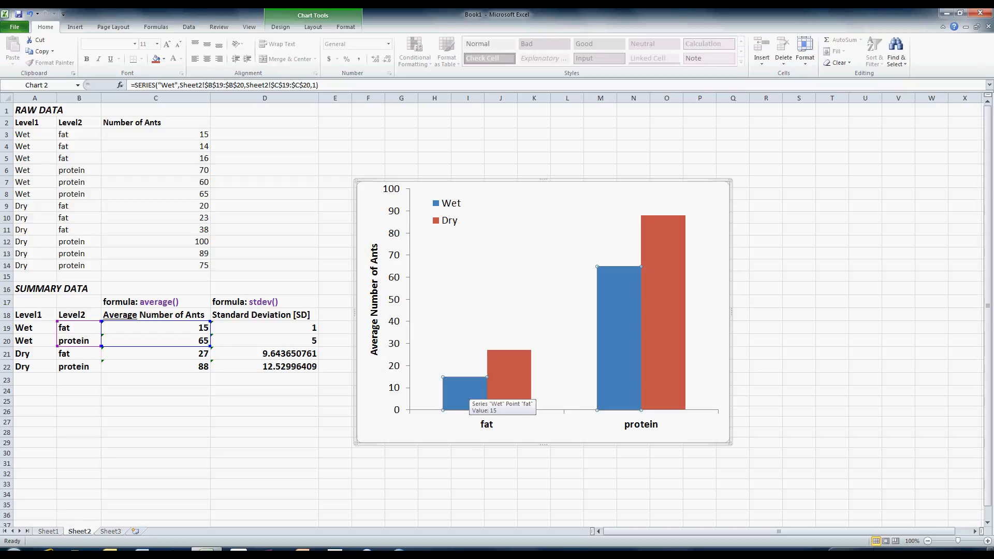
right_click(470, 391)
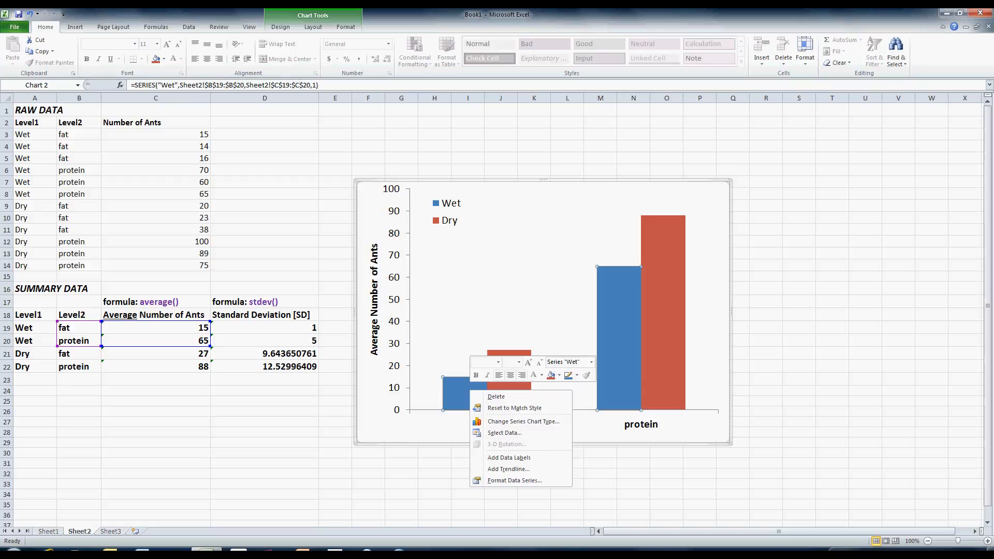
click(312, 27)
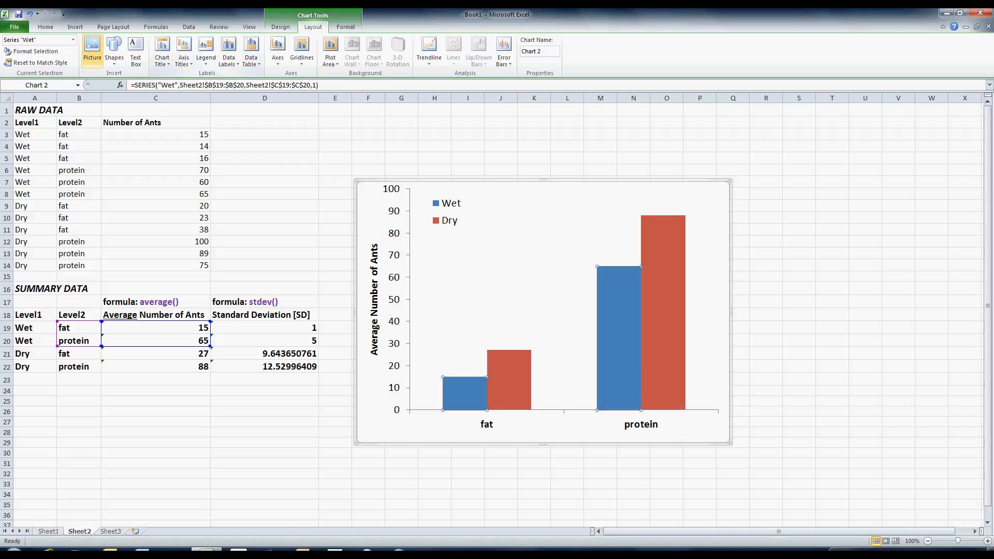
click(280, 27)
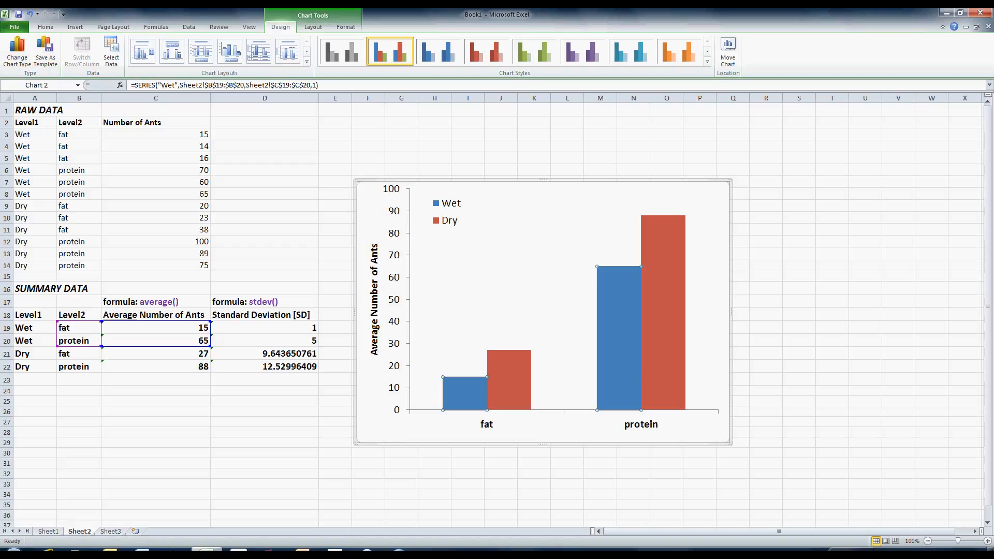
click(313, 27)
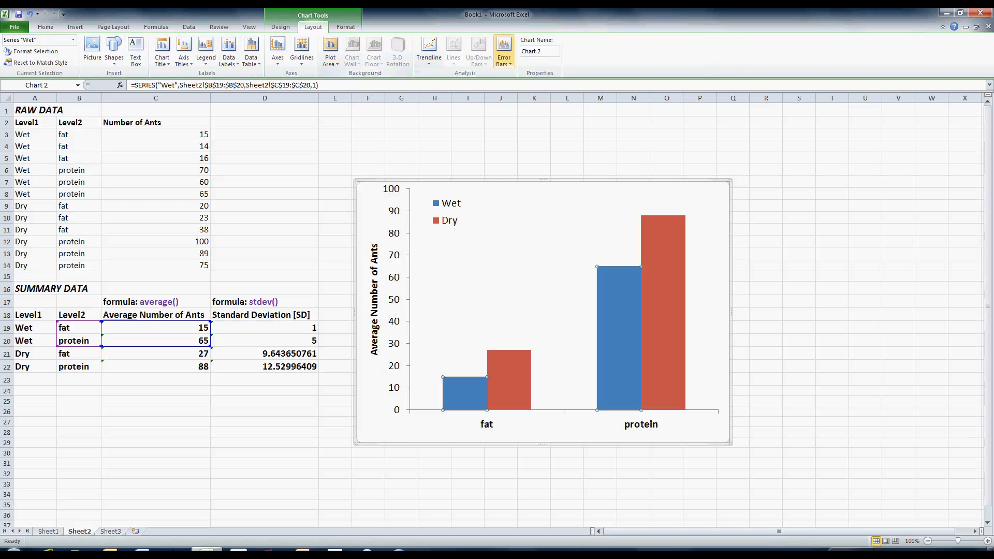
click(503, 51)
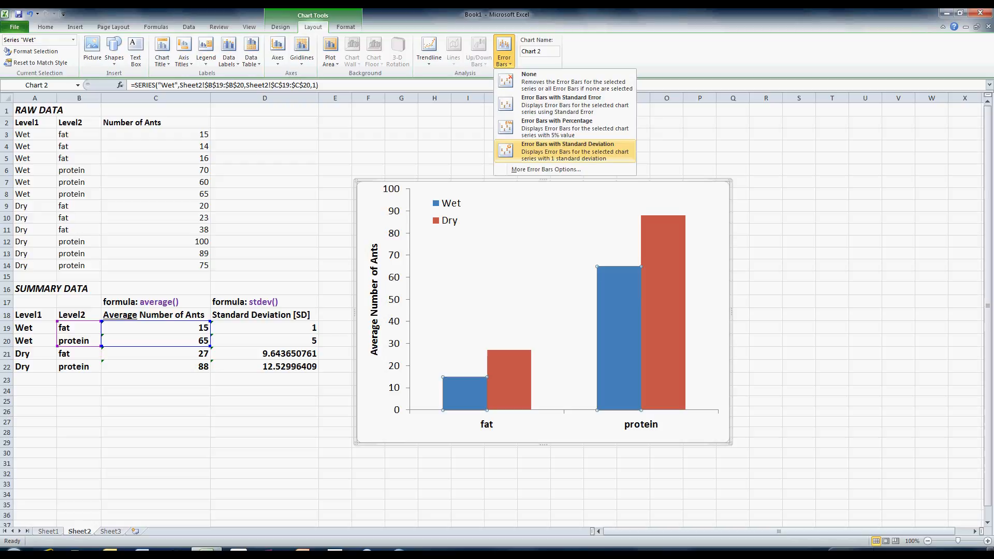
click(567, 151)
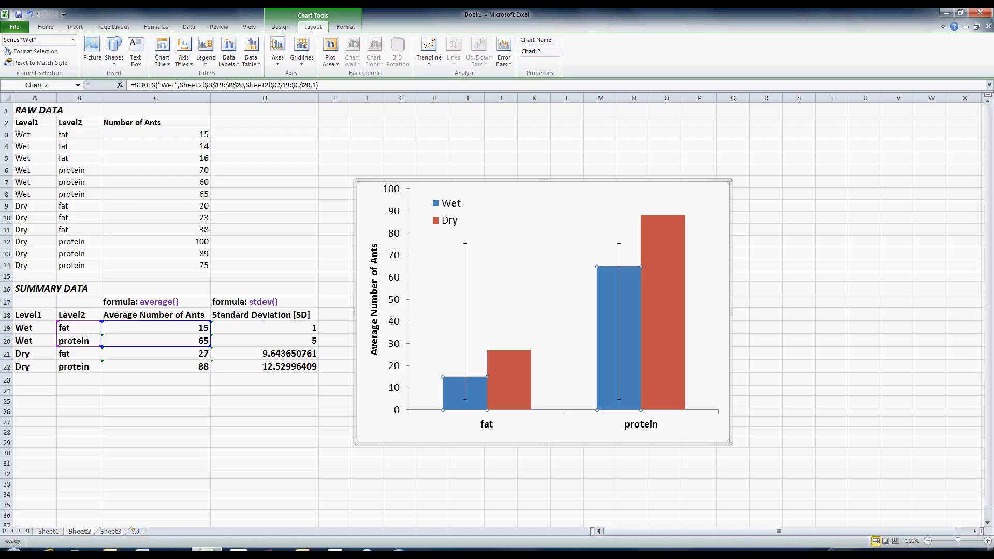
- Switch the Wet series' error amount to Custom and open the value specification
click(465, 310)
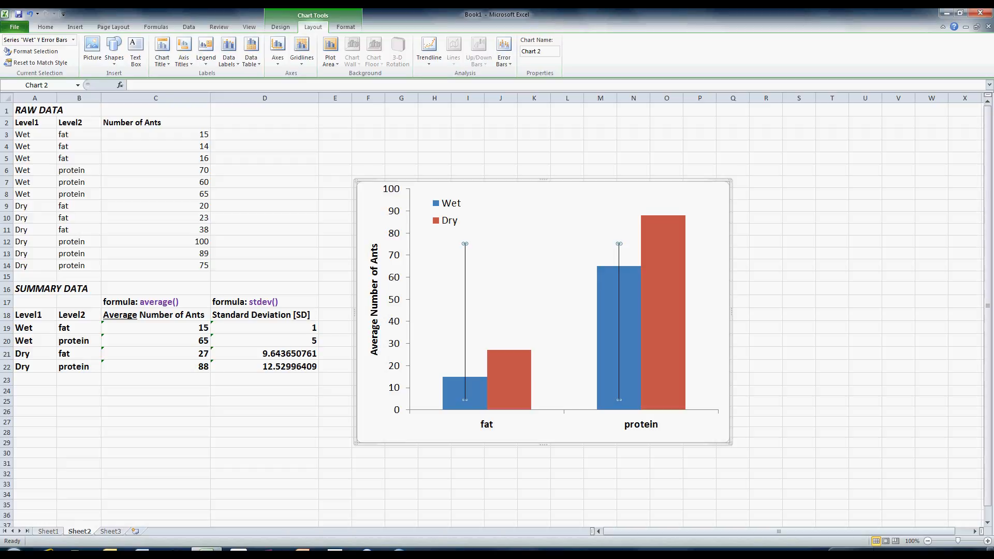
right_click(465, 268)
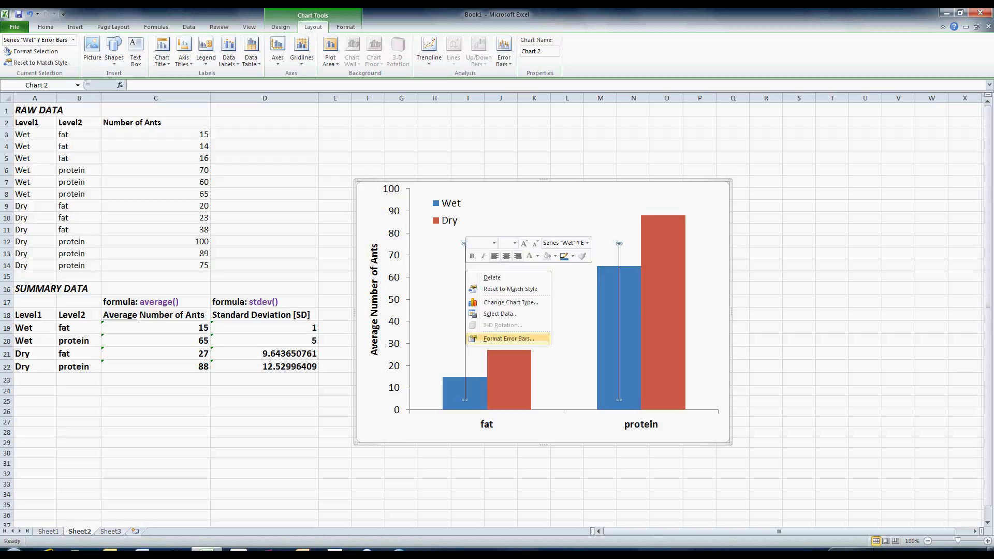
click(509, 338)
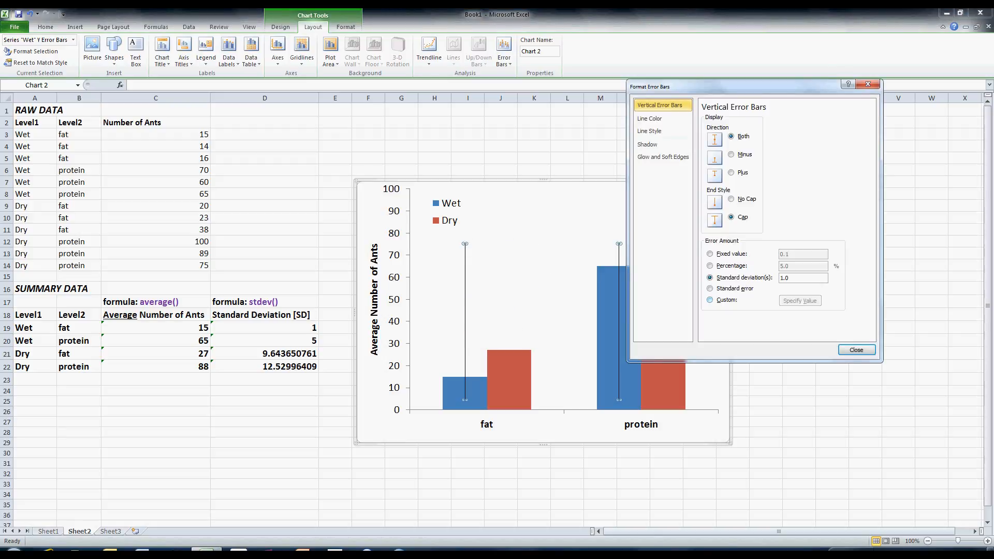
click(709, 300)
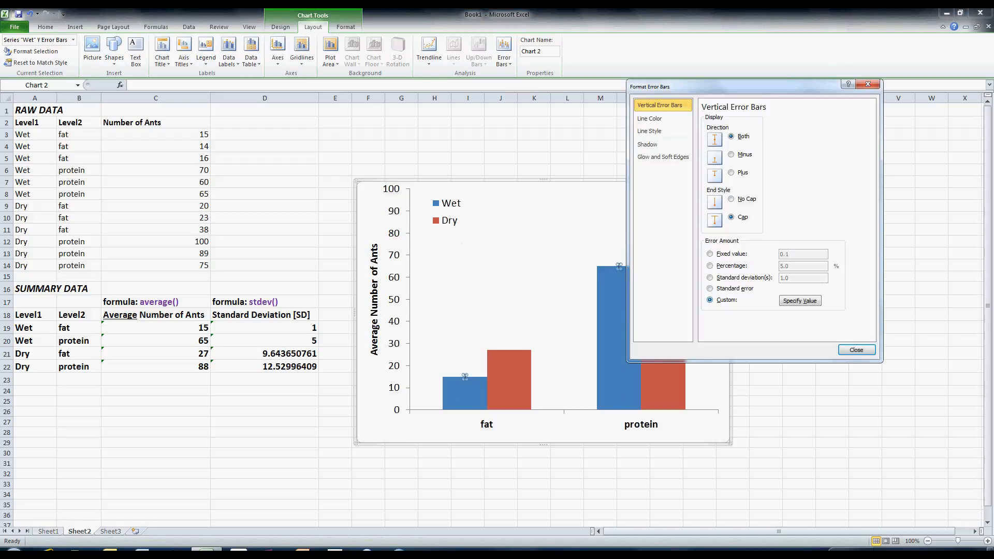
click(800, 301)
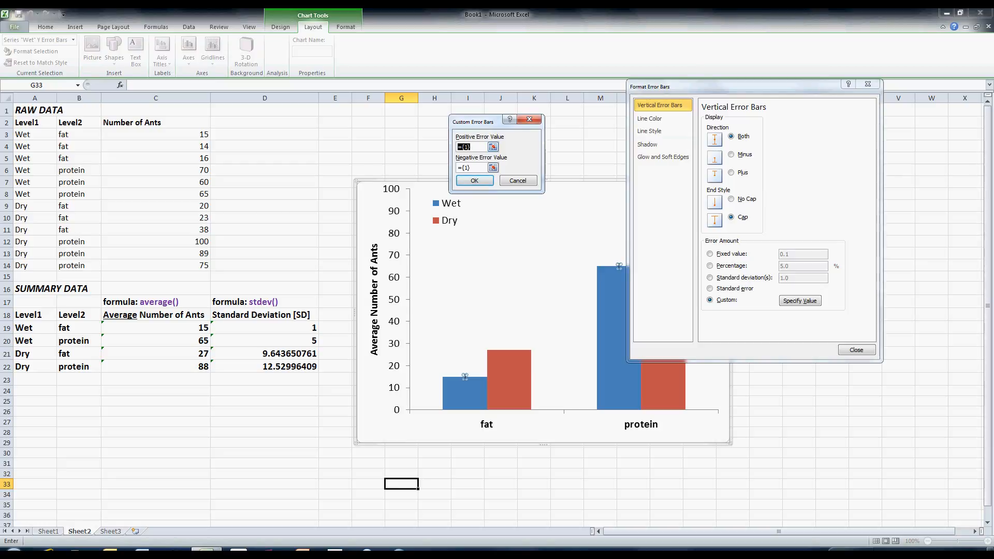
- Set the Wet error bars' positive and negative values to cells D19:D20
click(493, 146)
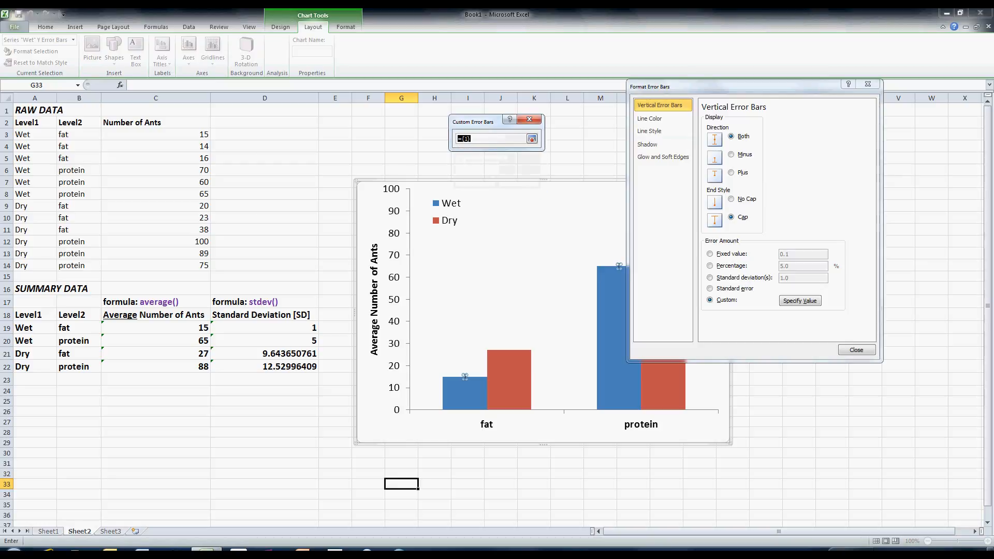
click(264, 328)
drag(265, 327, 315, 346)
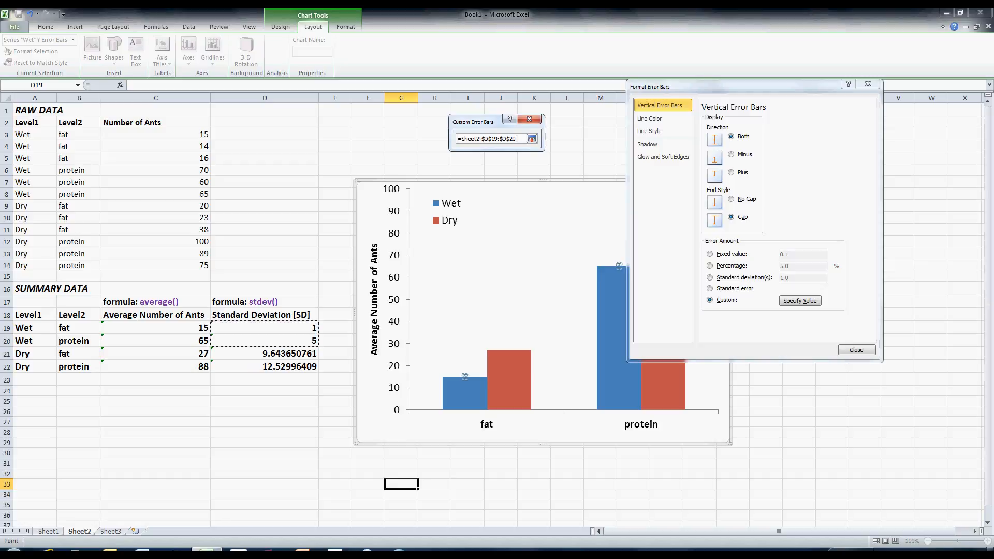
click(264, 327)
drag(264, 327, 265, 340)
click(532, 139)
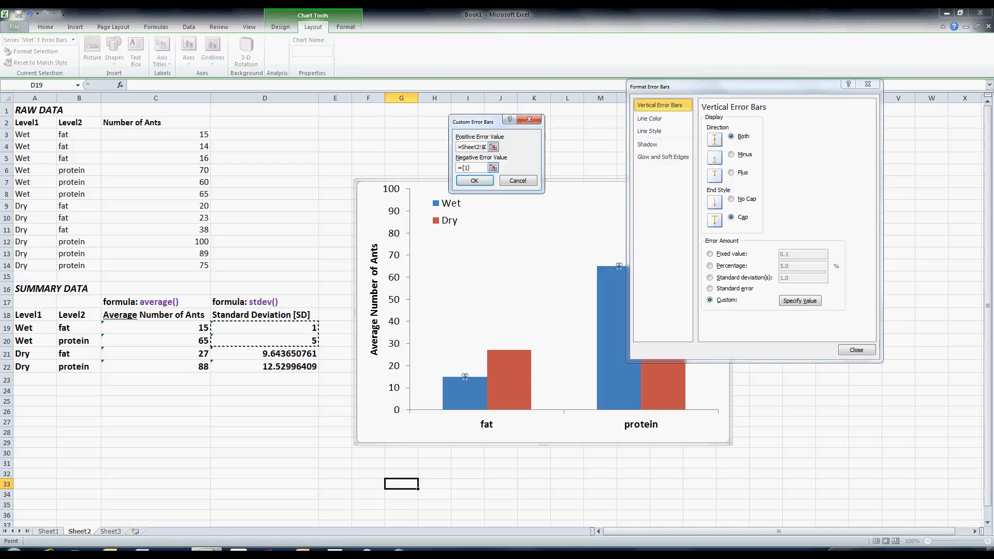
click(492, 169)
drag(265, 328, 265, 341)
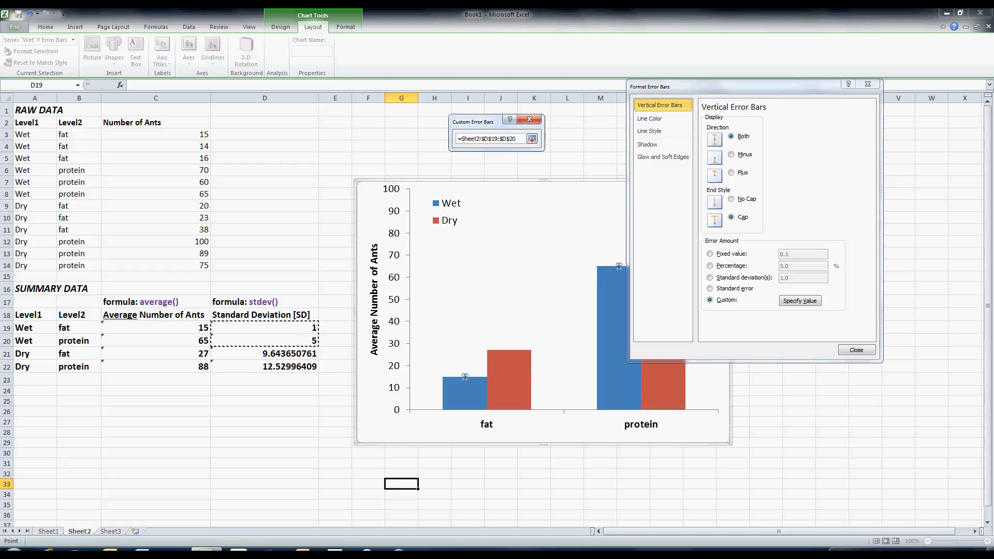
key(Return)
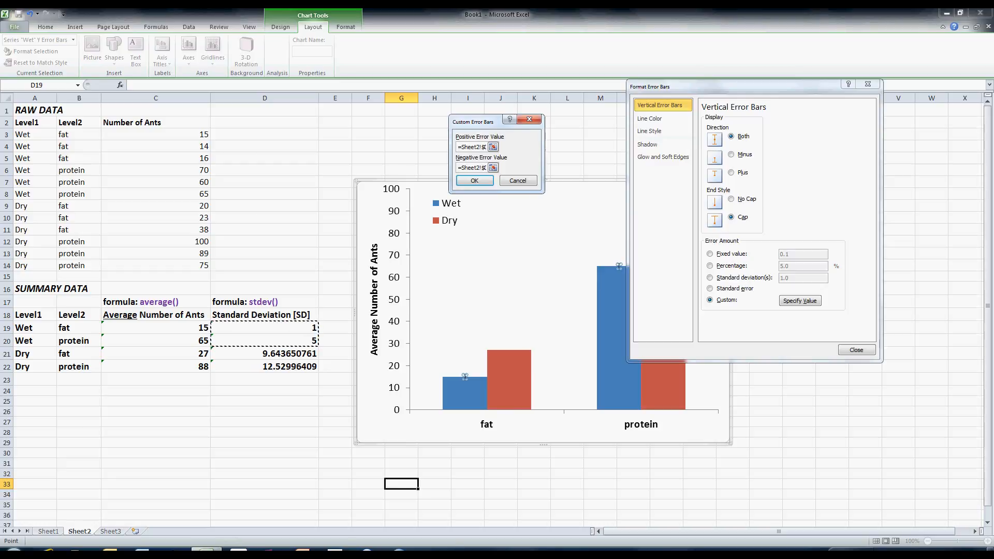
key(Return)
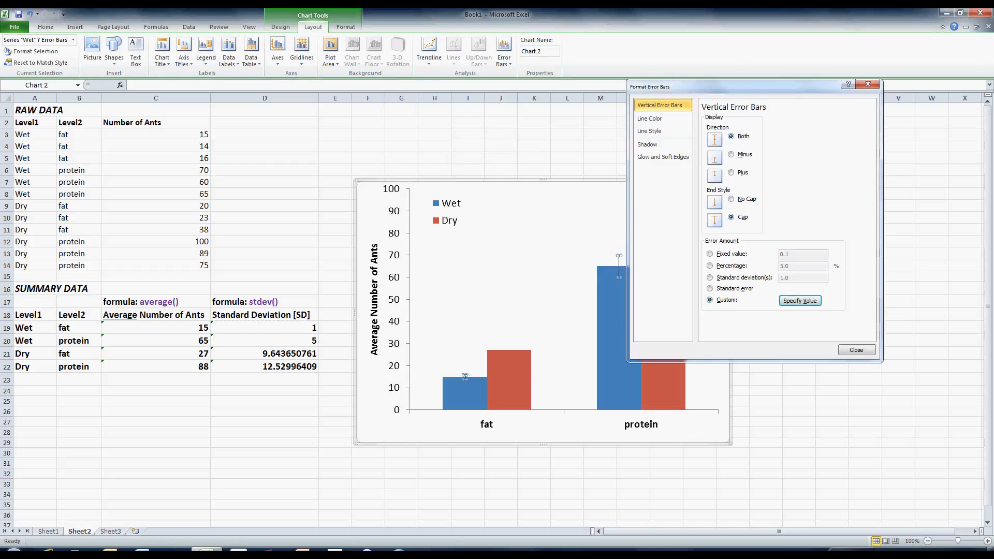
- Add standard error bars to the Dry series
drag(725, 87, 773, 58)
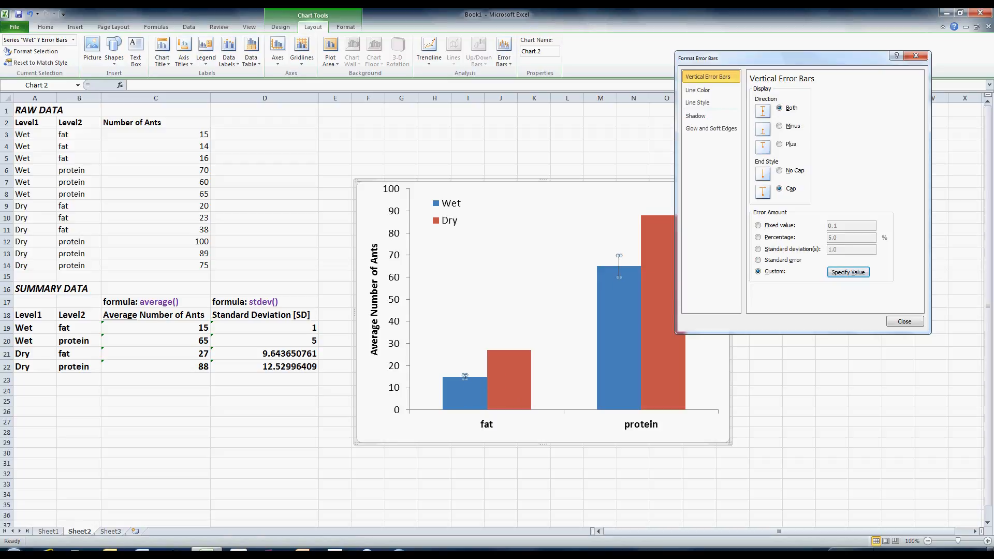
click(658, 300)
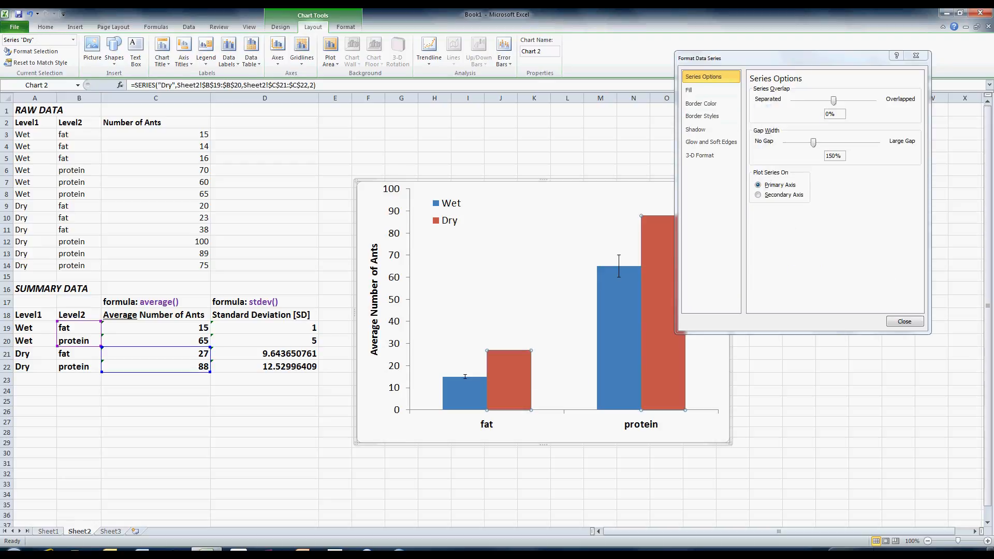
click(915, 55)
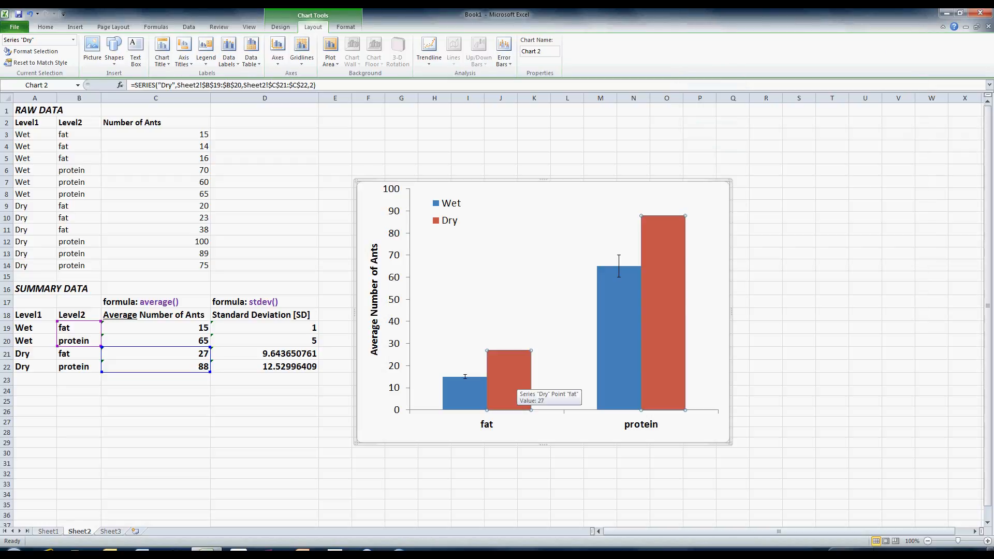
click(503, 52)
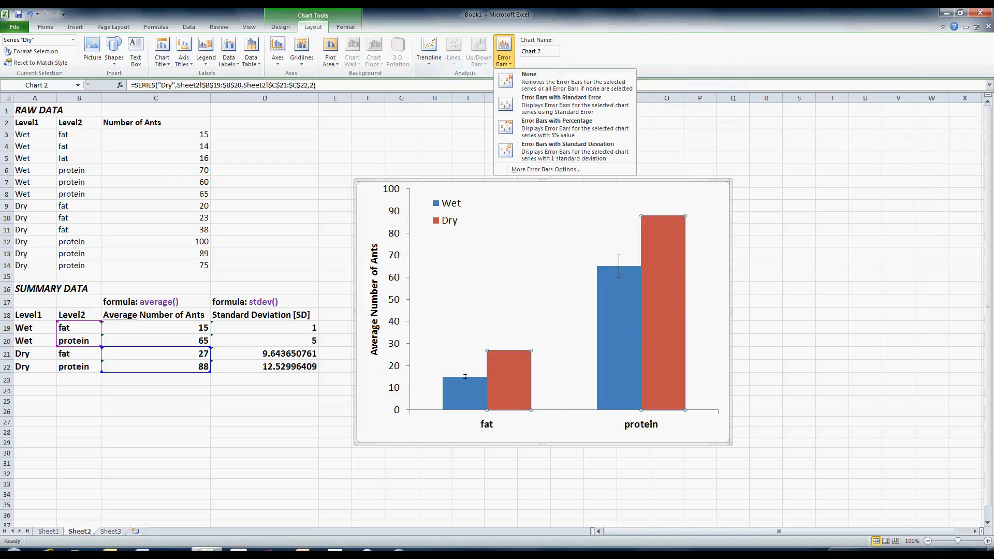
click(562, 104)
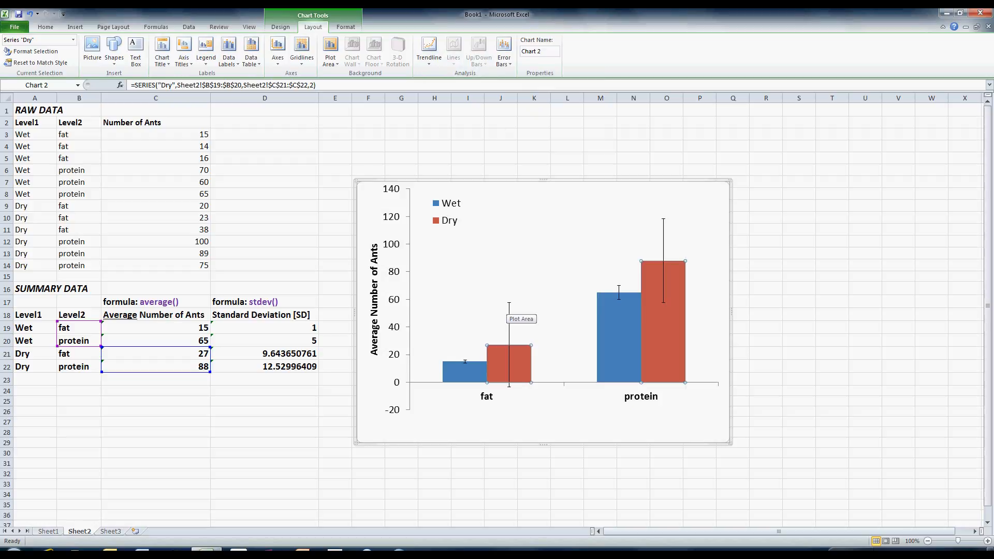
- Switch the Dry series' error amount to Custom and open the value specification
click(509, 317)
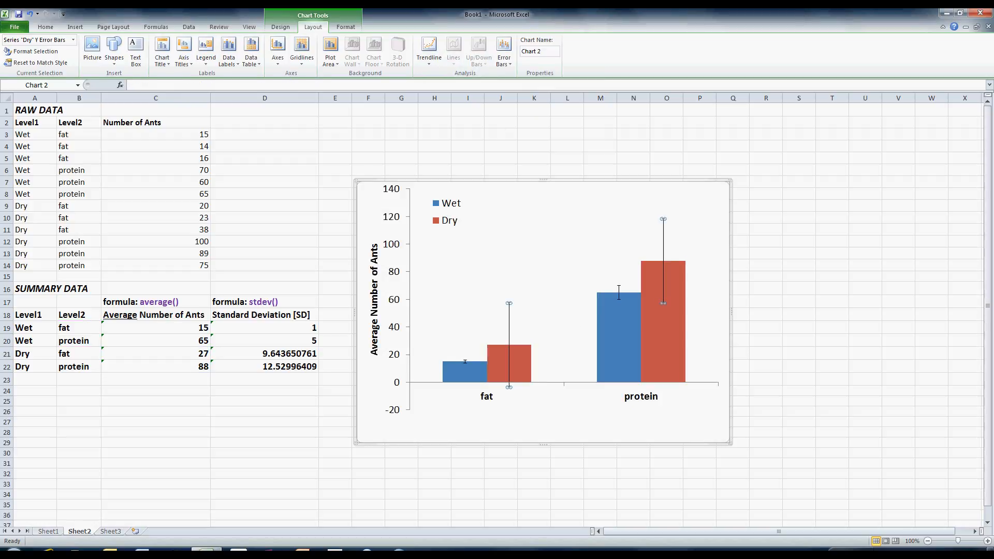
right_click(509, 309)
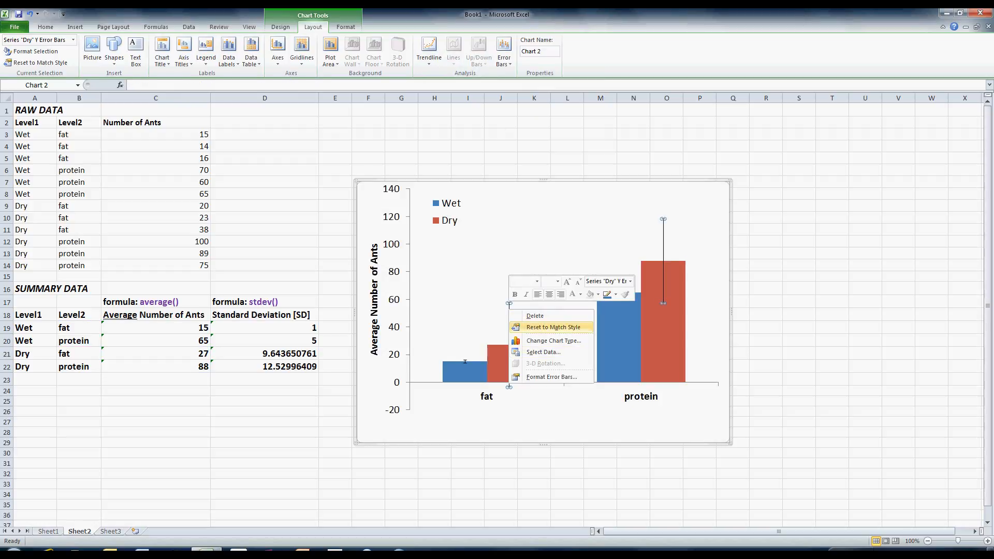
click(551, 377)
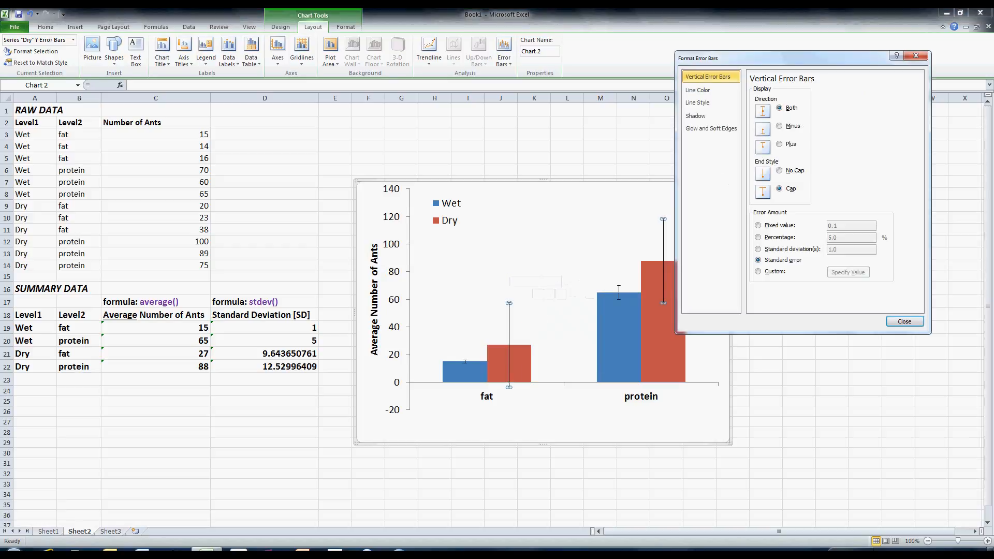
click(758, 271)
click(848, 272)
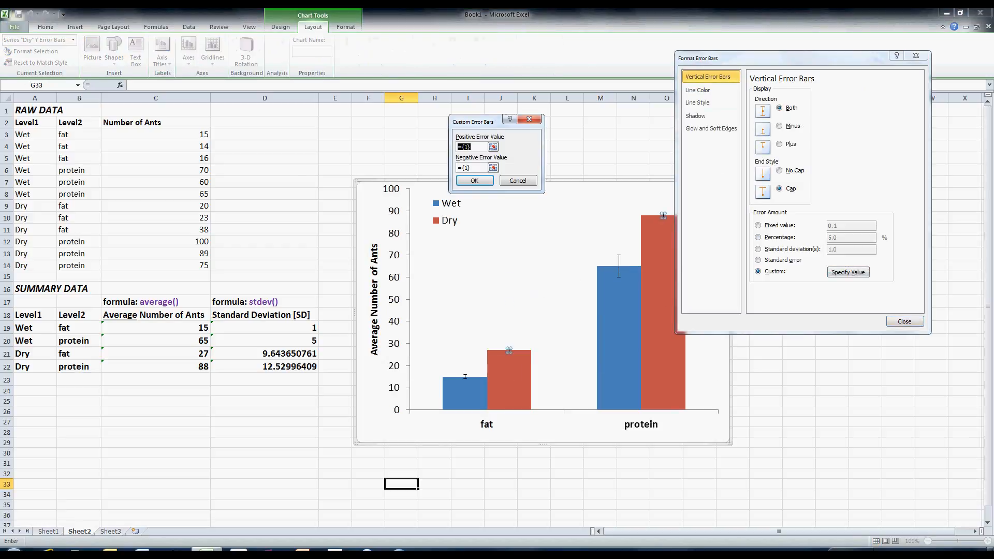
- Set the Dry error bars' positive and negative values to cells D21:D22 and close the error bar formatting
click(492, 147)
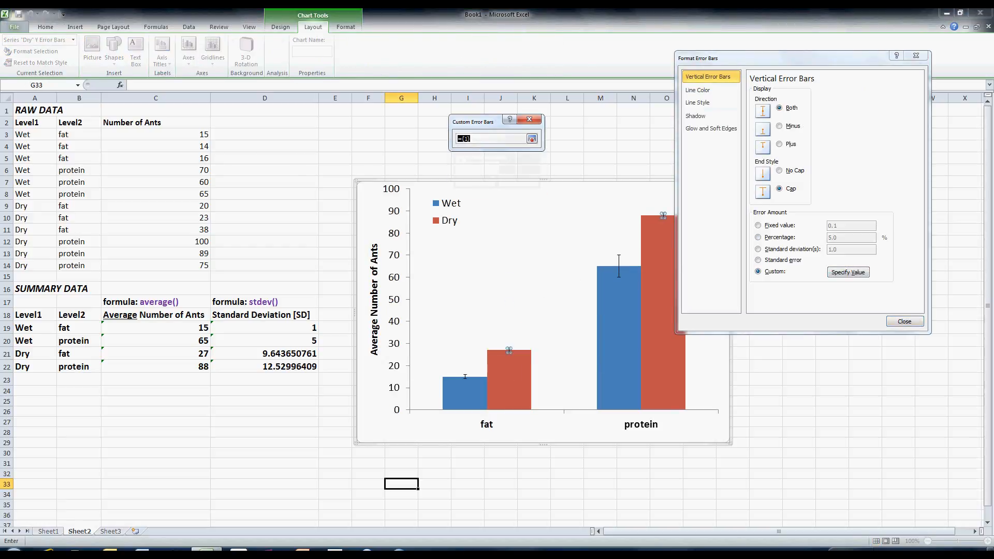
drag(305, 353, 311, 367)
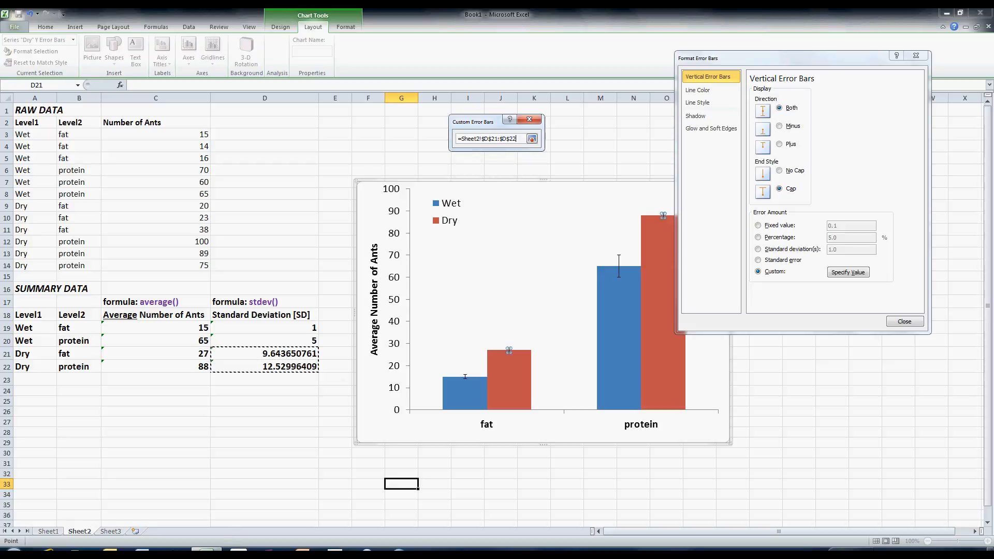
click(532, 138)
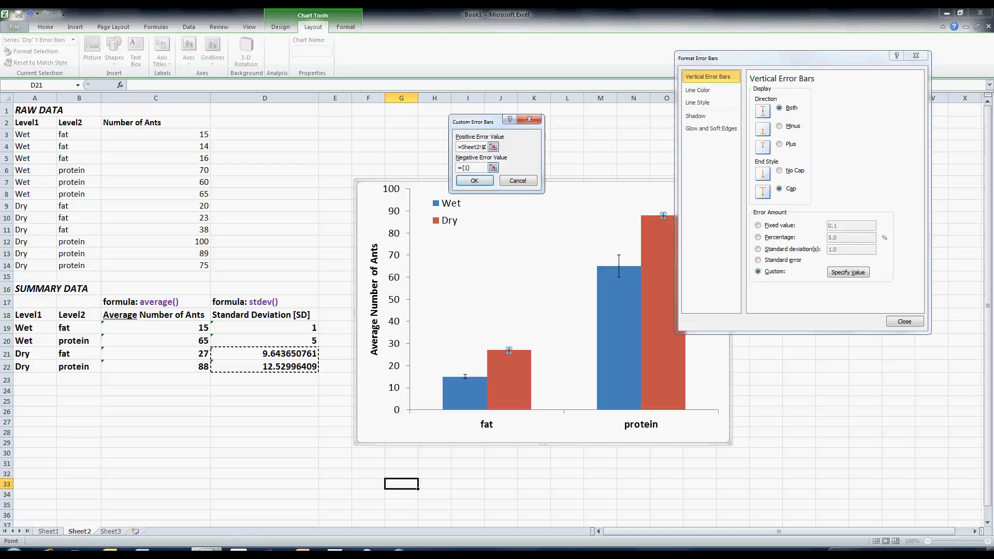
click(493, 169)
drag(308, 353, 312, 367)
click(532, 139)
click(474, 181)
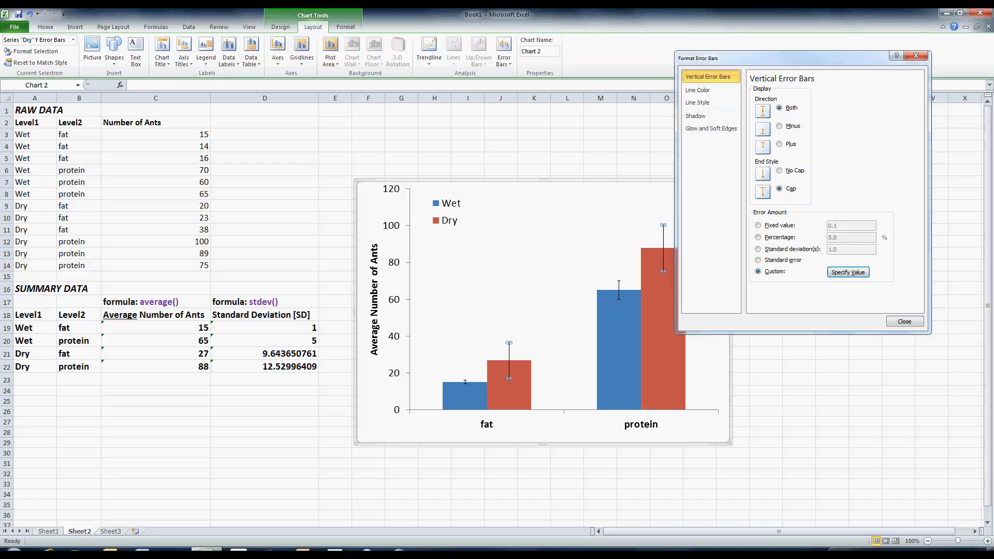
drag(797, 58, 823, 47)
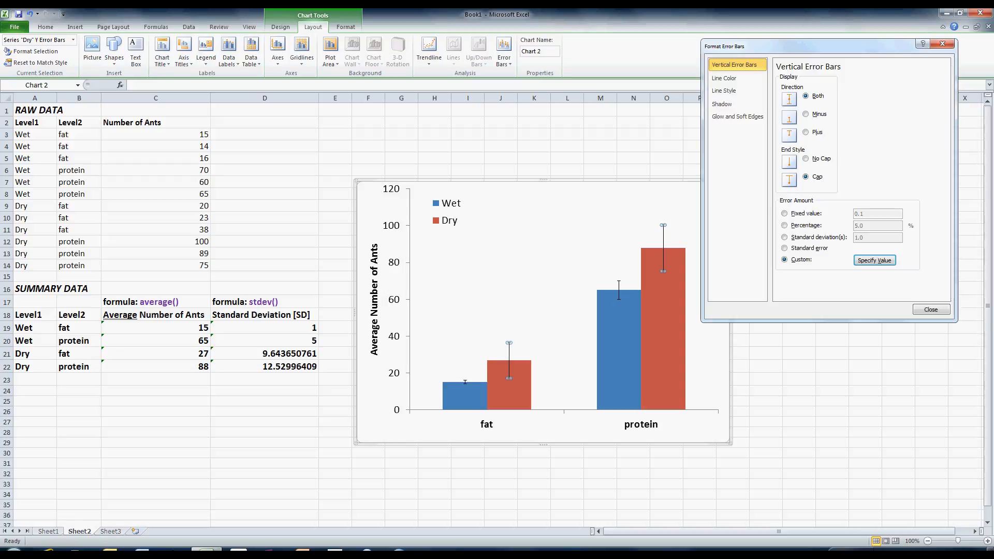
click(931, 309)
- Select the chart and nudge its plot area and legend slightly to the left
click(798, 314)
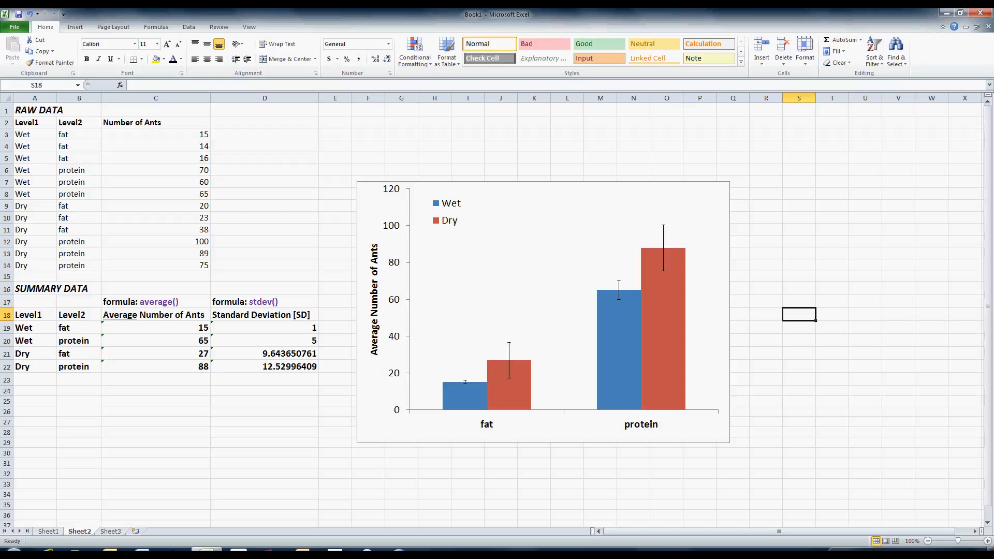
click(563, 431)
click(563, 300)
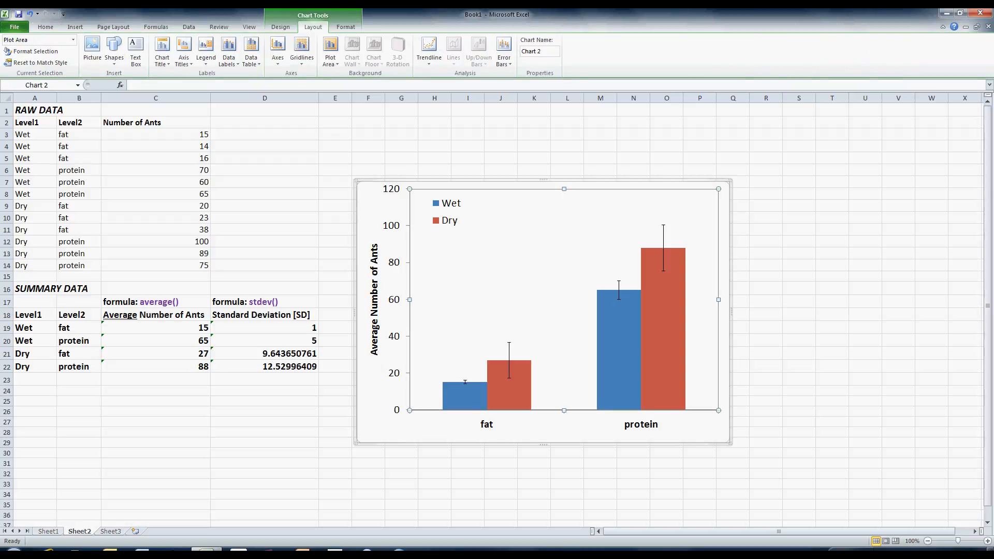
drag(410, 188, 408, 192)
click(446, 212)
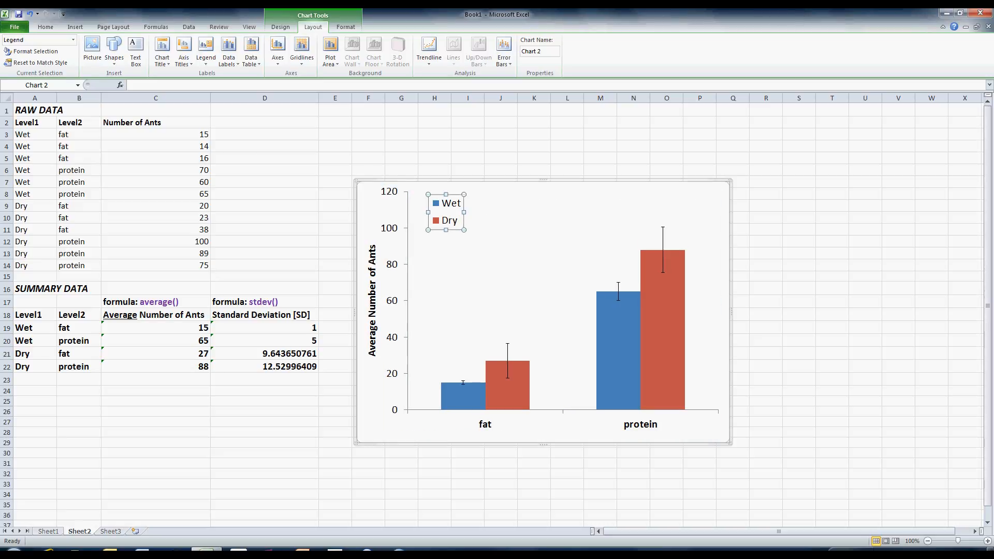
drag(446, 212, 443, 212)
click(401, 453)
click(402, 436)
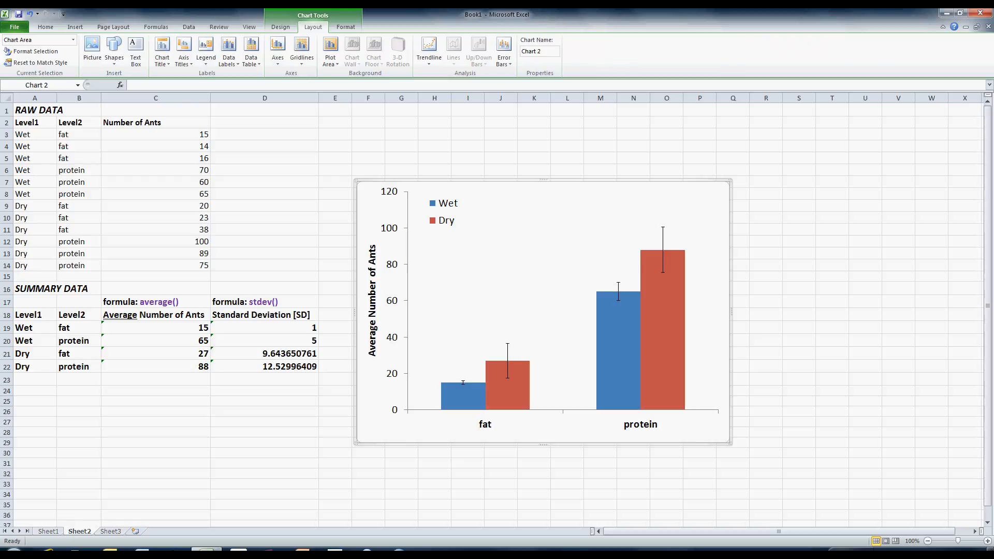
click(335, 494)
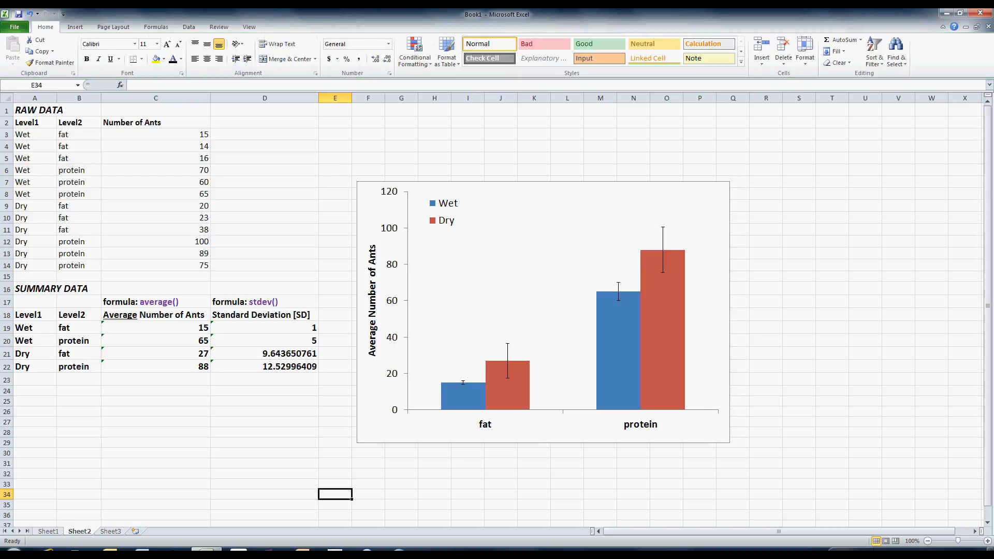
click(368, 438)
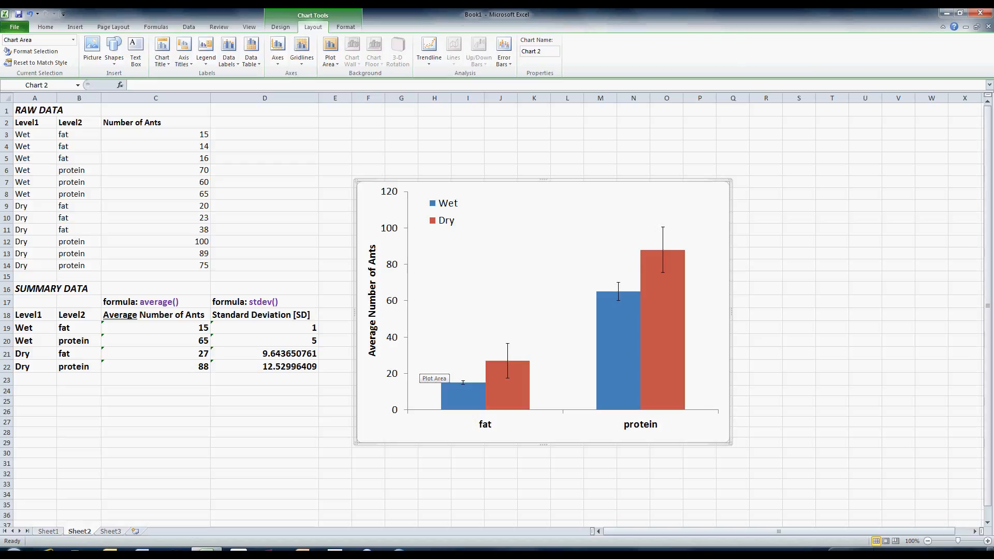
- Switch to PowerPoint and paste the chart as a picture onto a new Blank slide
click(303, 550)
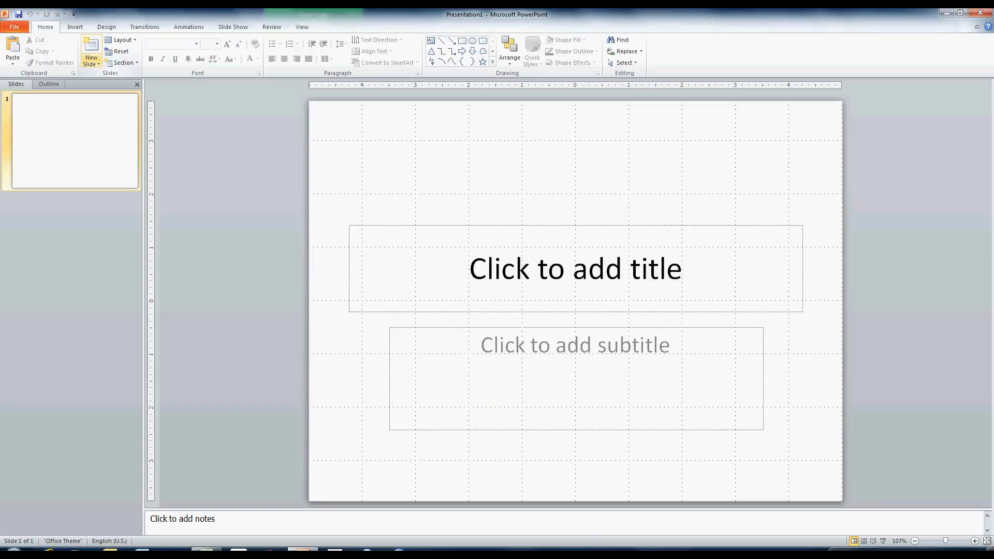
click(91, 61)
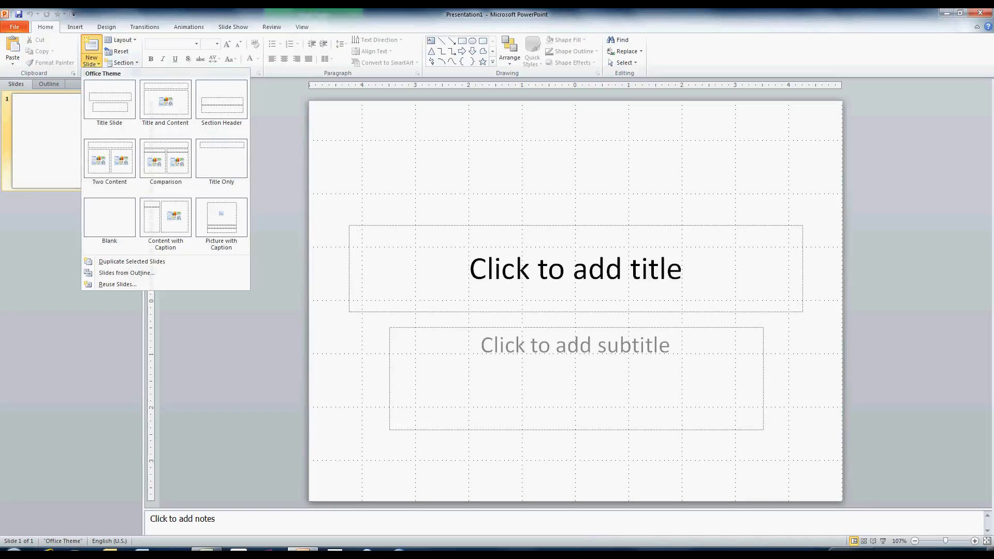
click(105, 230)
right_click(449, 226)
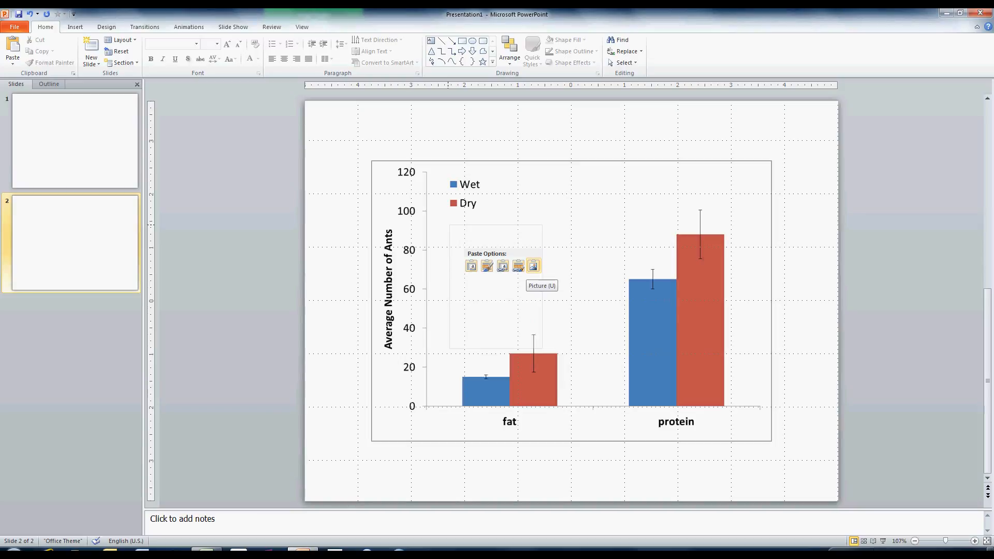
click(533, 266)
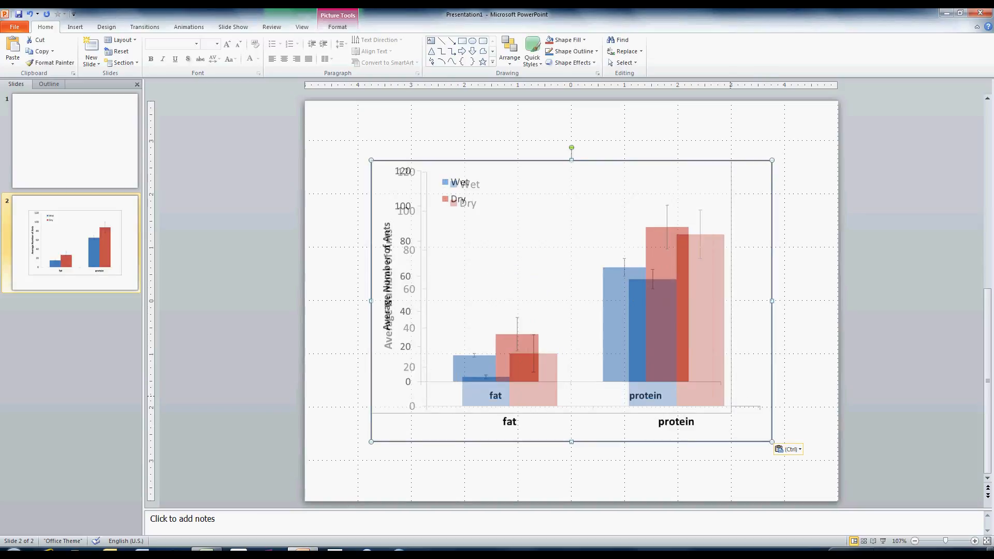